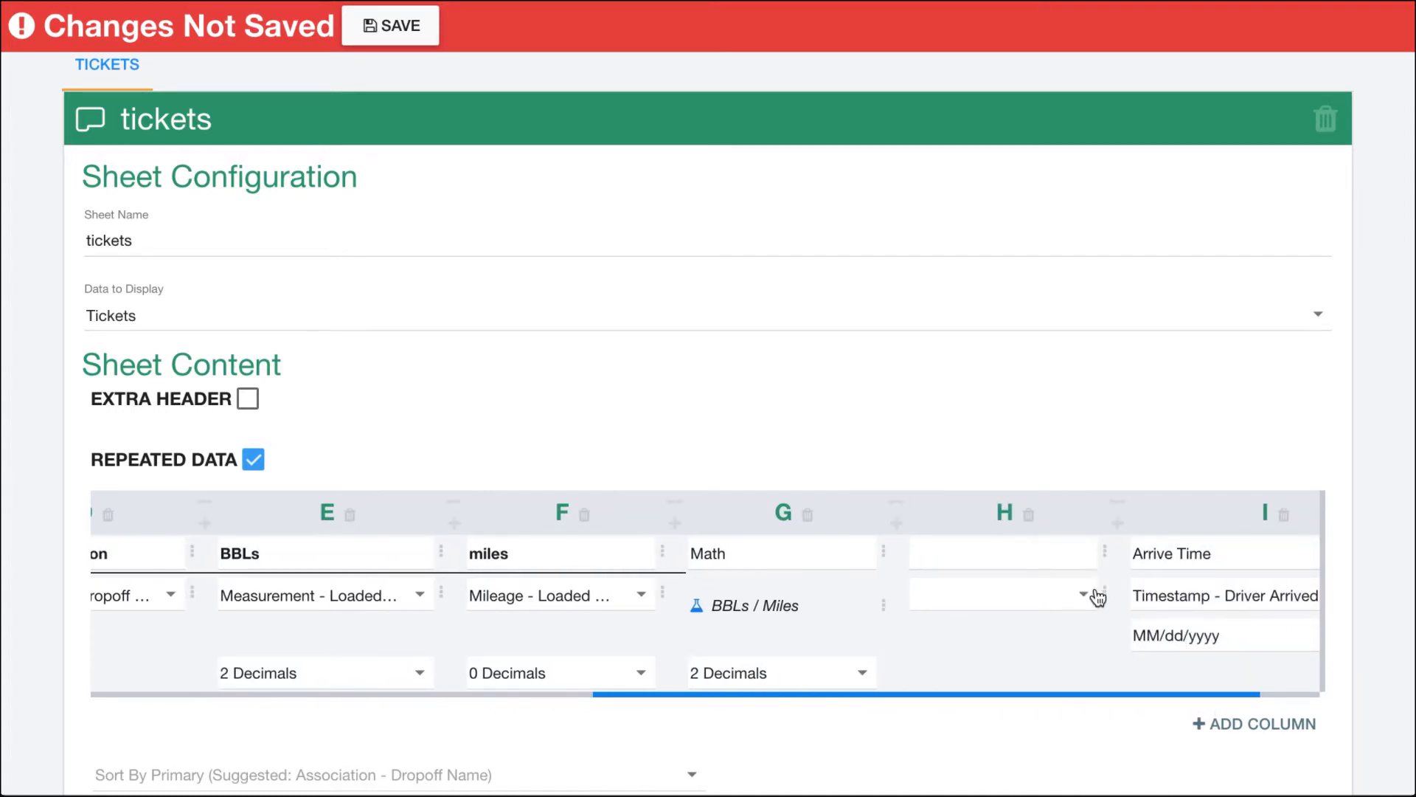
Step: Turn on custom content for column H's data cell and name it "hard code number"
{"action": "left_click", "coordinate": [1102, 594]}
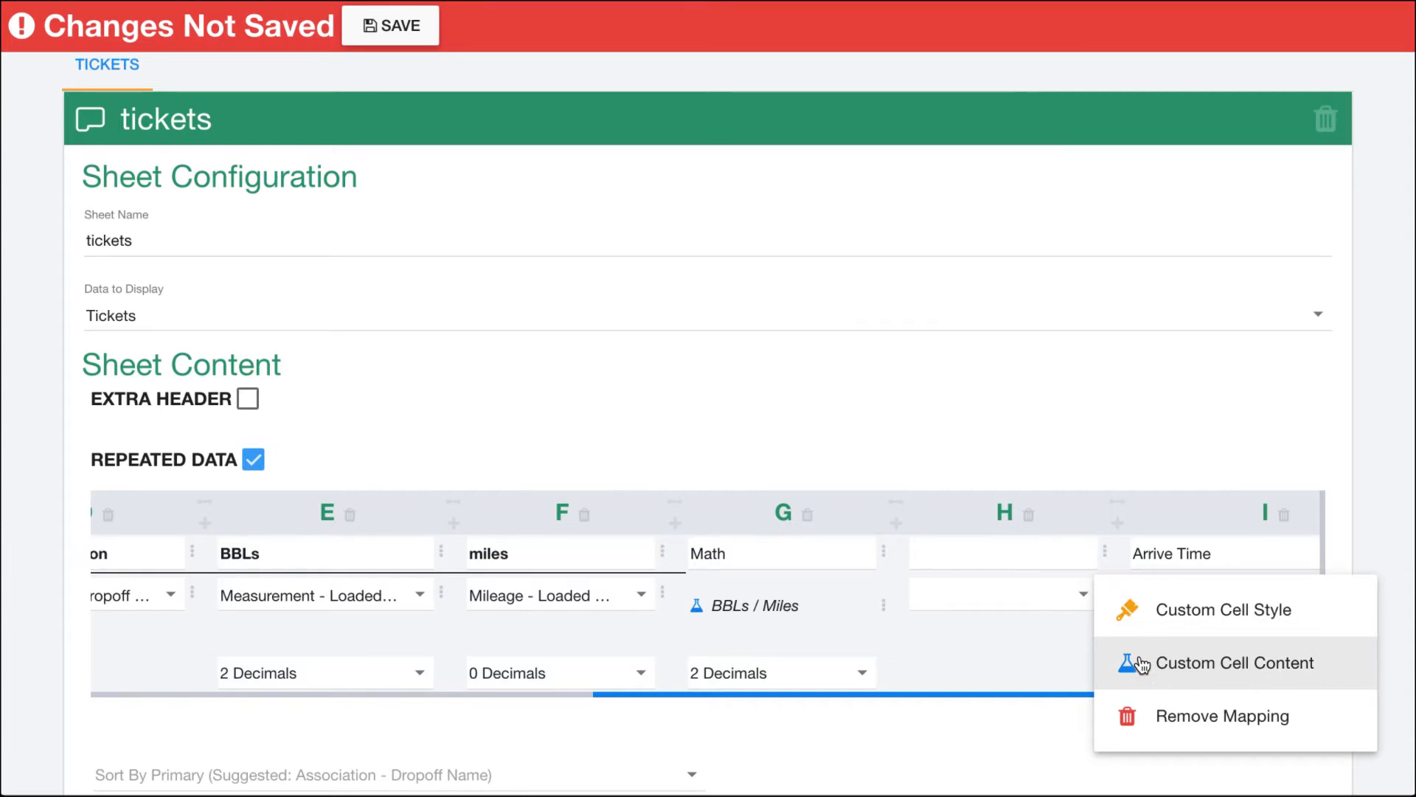
{"action": "left_click", "coordinate": [1142, 664]}
{"action": "left_click", "coordinate": [186, 182]}
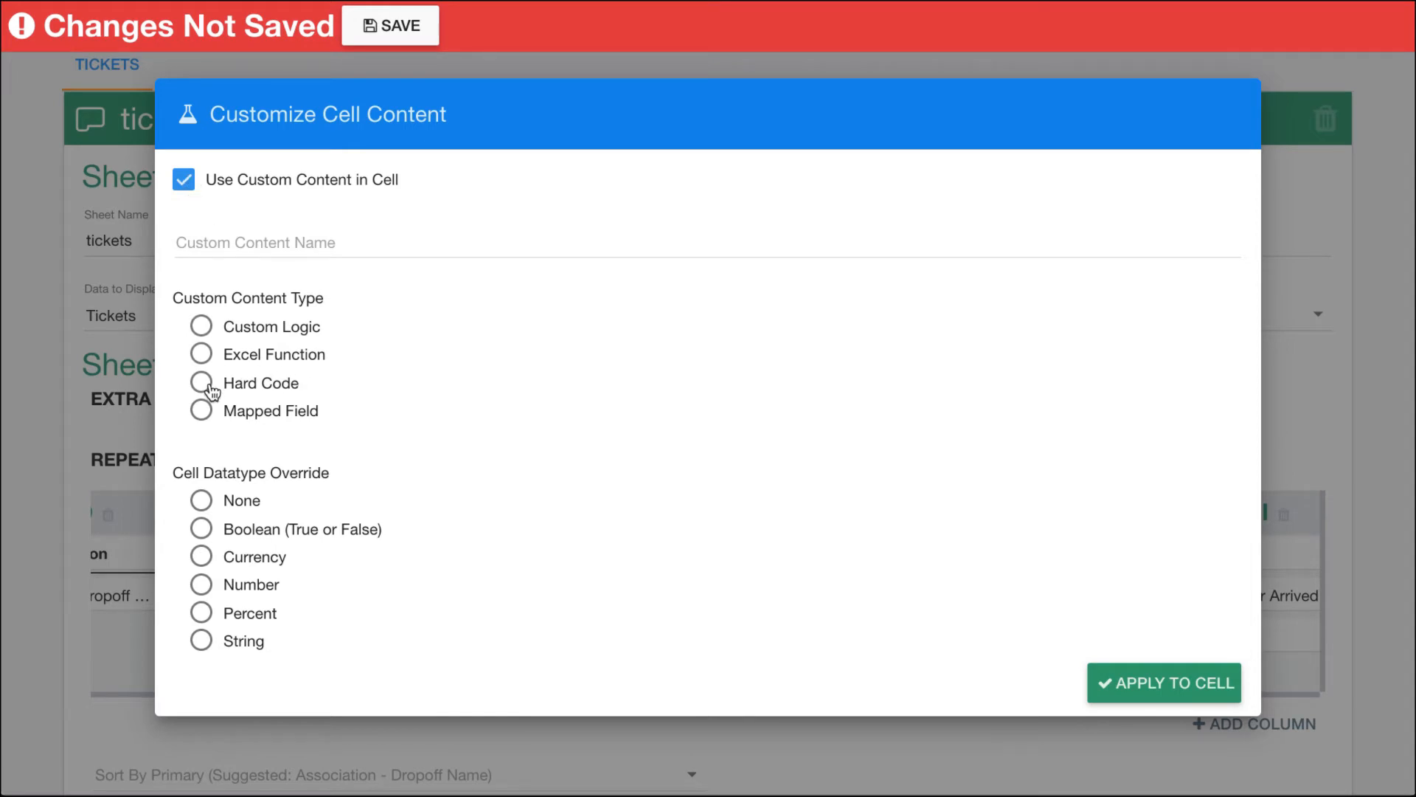
{"action": "left_click", "coordinate": [204, 247]}
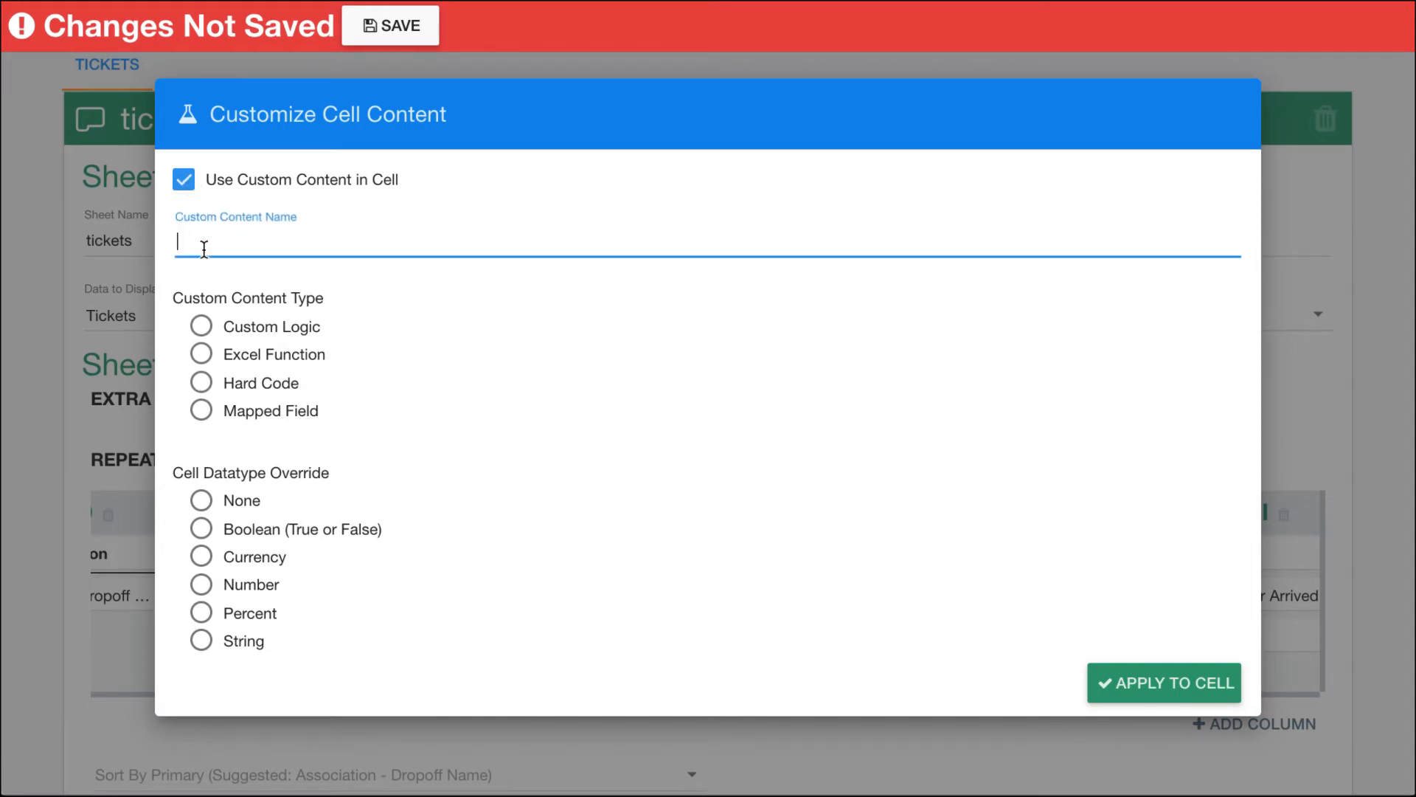
{"action": "type", "text": "hard code nunm"}
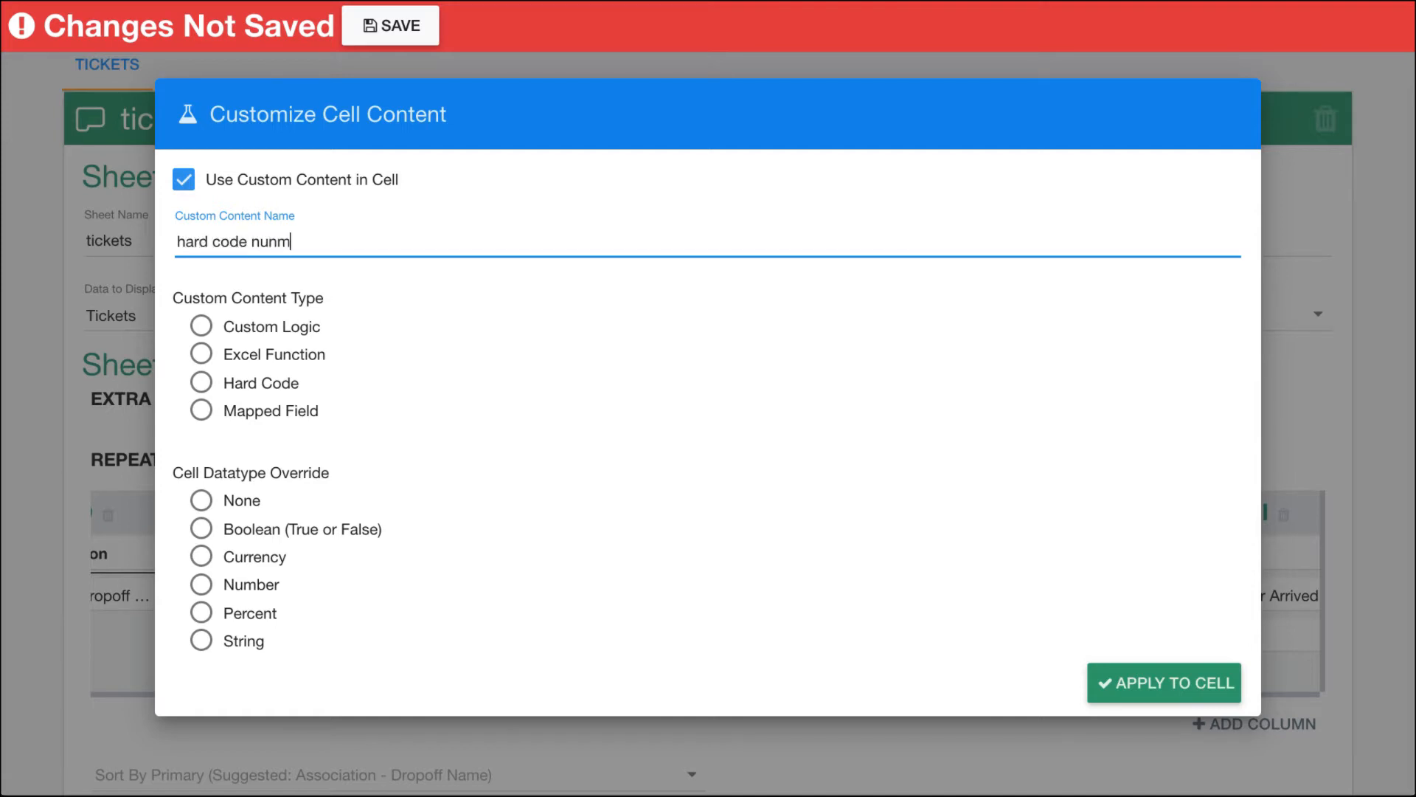
{"action": "key", "text": "BackSpace"}
{"action": "key", "text": "BackSpace"}
{"action": "type", "text": "mbe"}
Step: Make the cell's custom content a Hard Code reading "test hard code" with the String datatype, and apply it
{"action": "left_click", "coordinate": [201, 383]}
{"action": "left_click", "coordinate": [247, 528]}
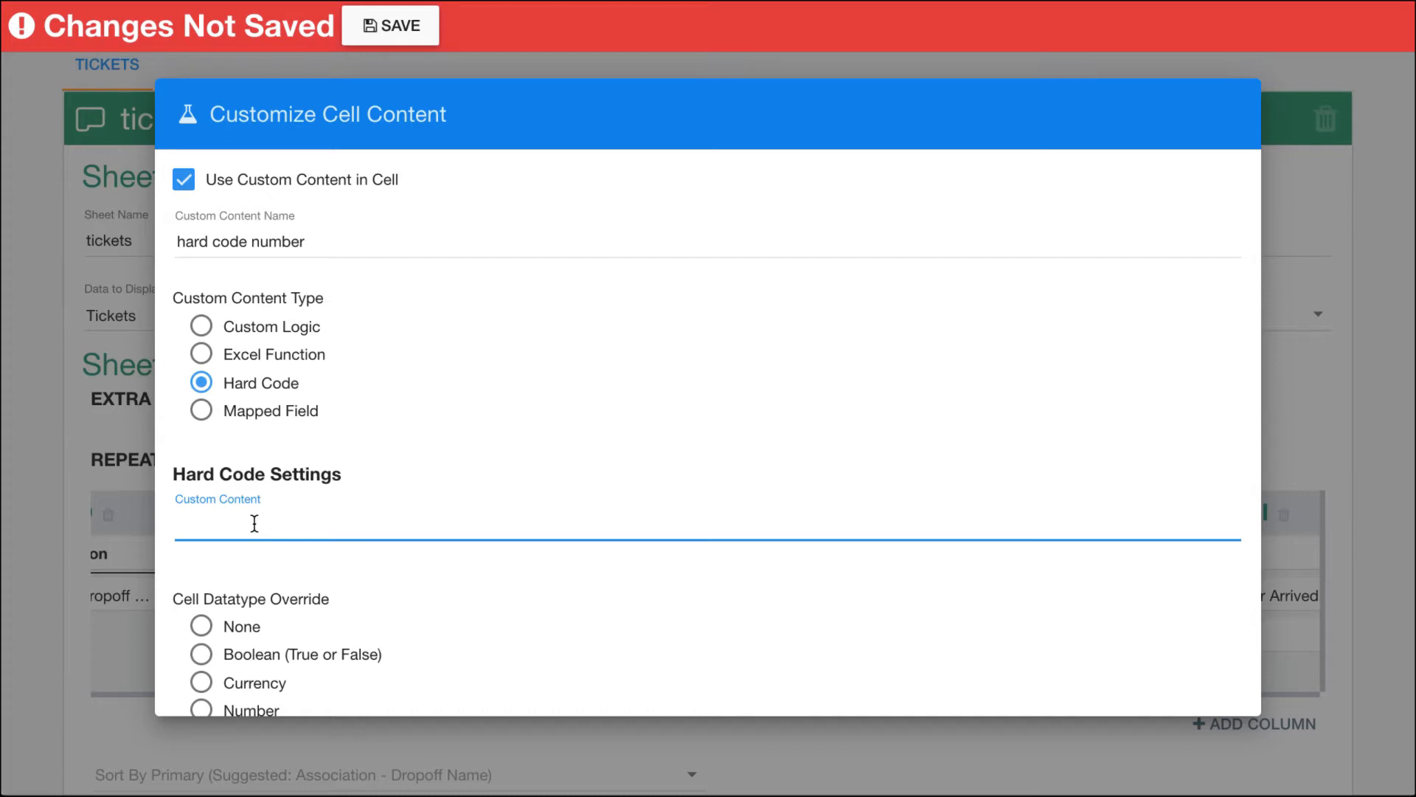
{"action": "type", "text": "test hard code"}
{"action": "scroll", "coordinate": [414, 508], "scroll_direction": "down", "scroll_amount": 3}
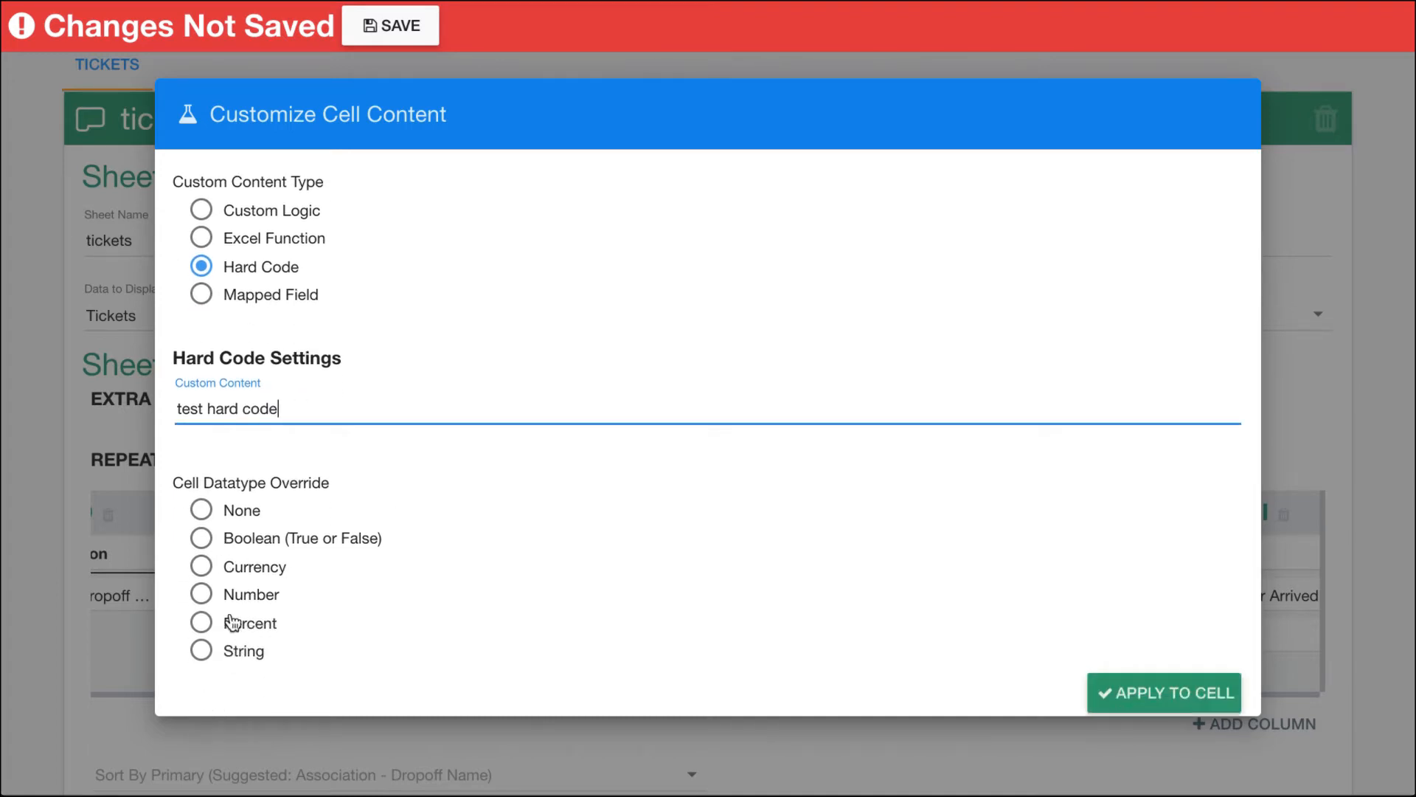
{"action": "left_click", "coordinate": [209, 653]}
{"action": "scroll", "coordinate": [369, 605], "scroll_direction": "up", "scroll_amount": 3}
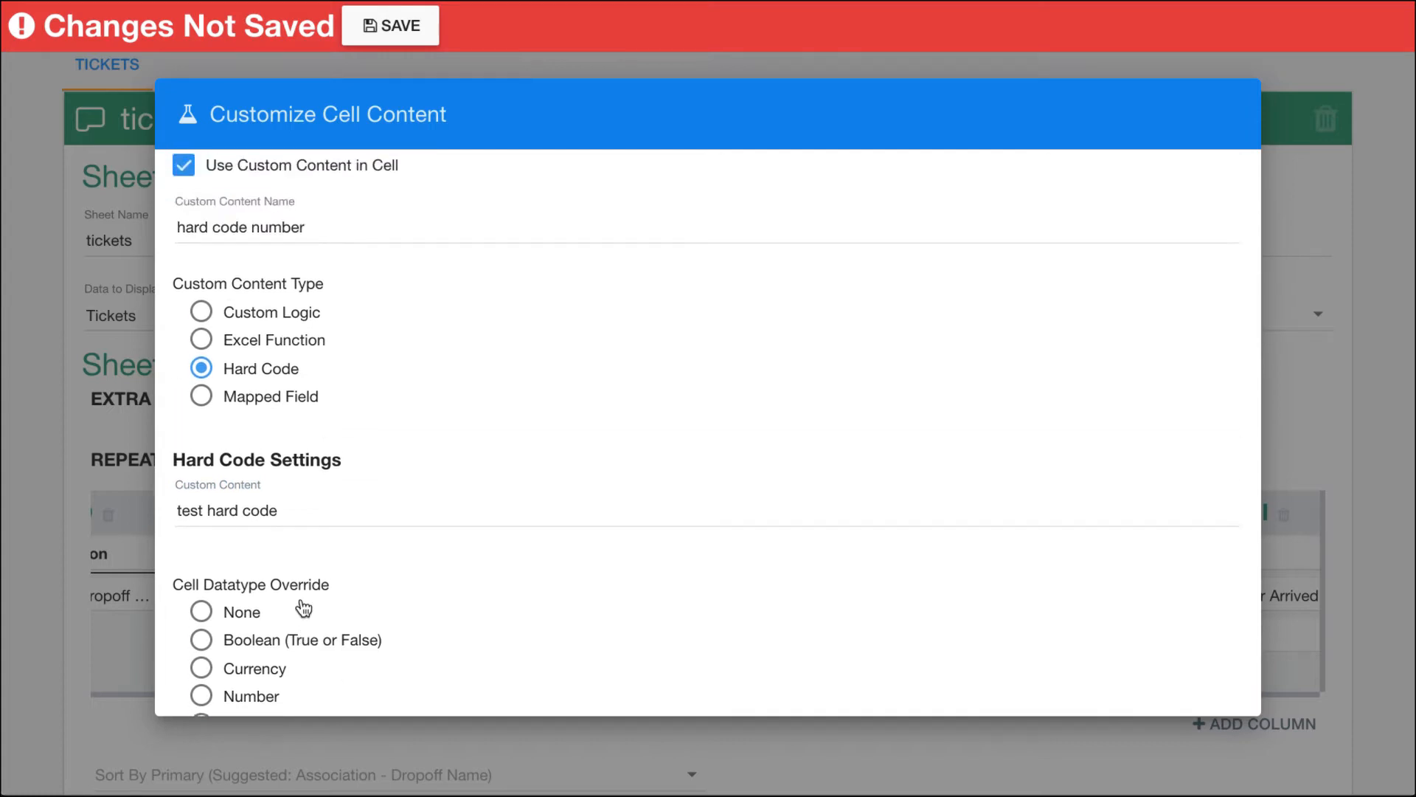
{"action": "scroll", "coordinate": [303, 609], "scroll_direction": "down", "scroll_amount": 3}
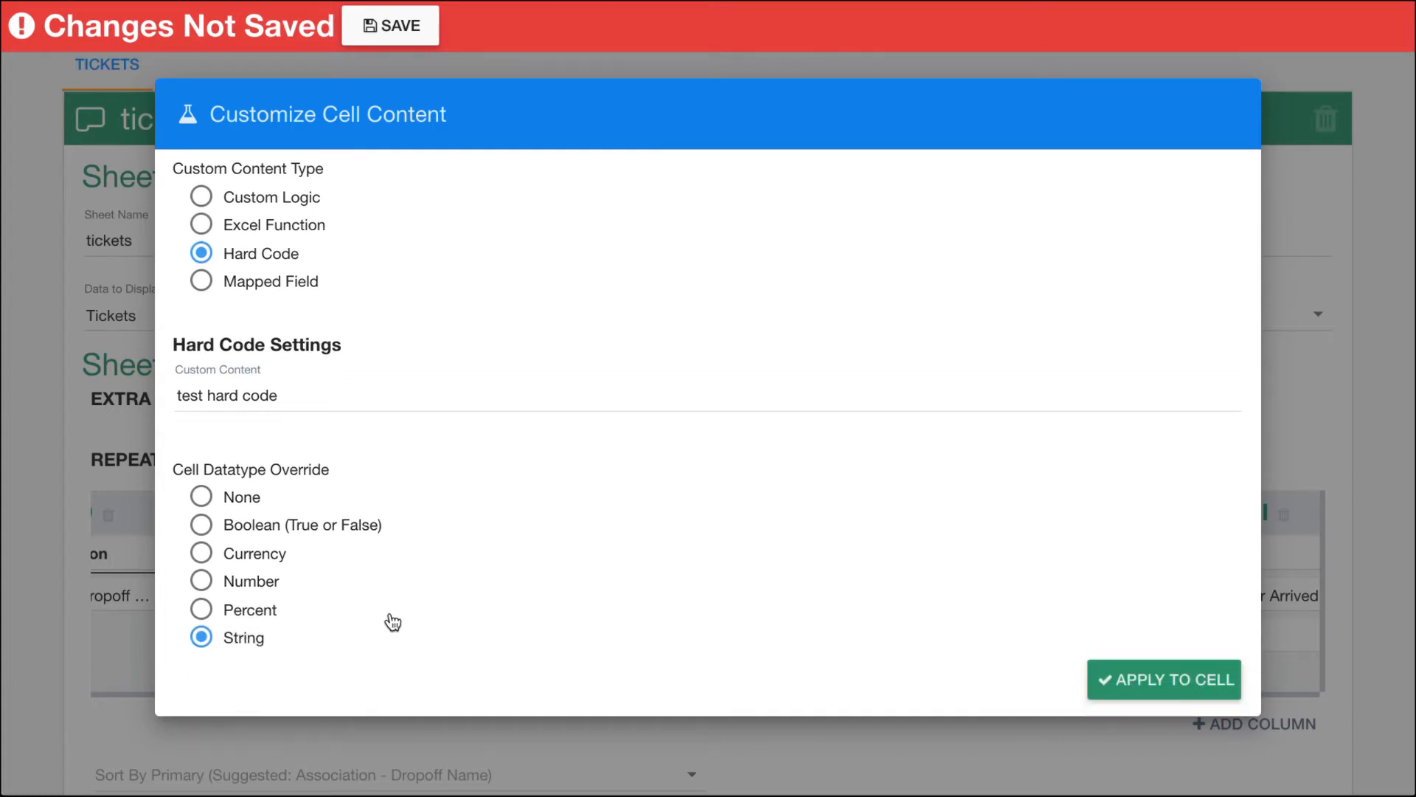
{"action": "scroll", "coordinate": [391, 622], "scroll_direction": "up", "scroll_amount": 2}
{"action": "scroll", "coordinate": [391, 621], "scroll_direction": "up", "scroll_amount": 1}
{"action": "scroll", "coordinate": [391, 621], "scroll_direction": "down", "scroll_amount": 3}
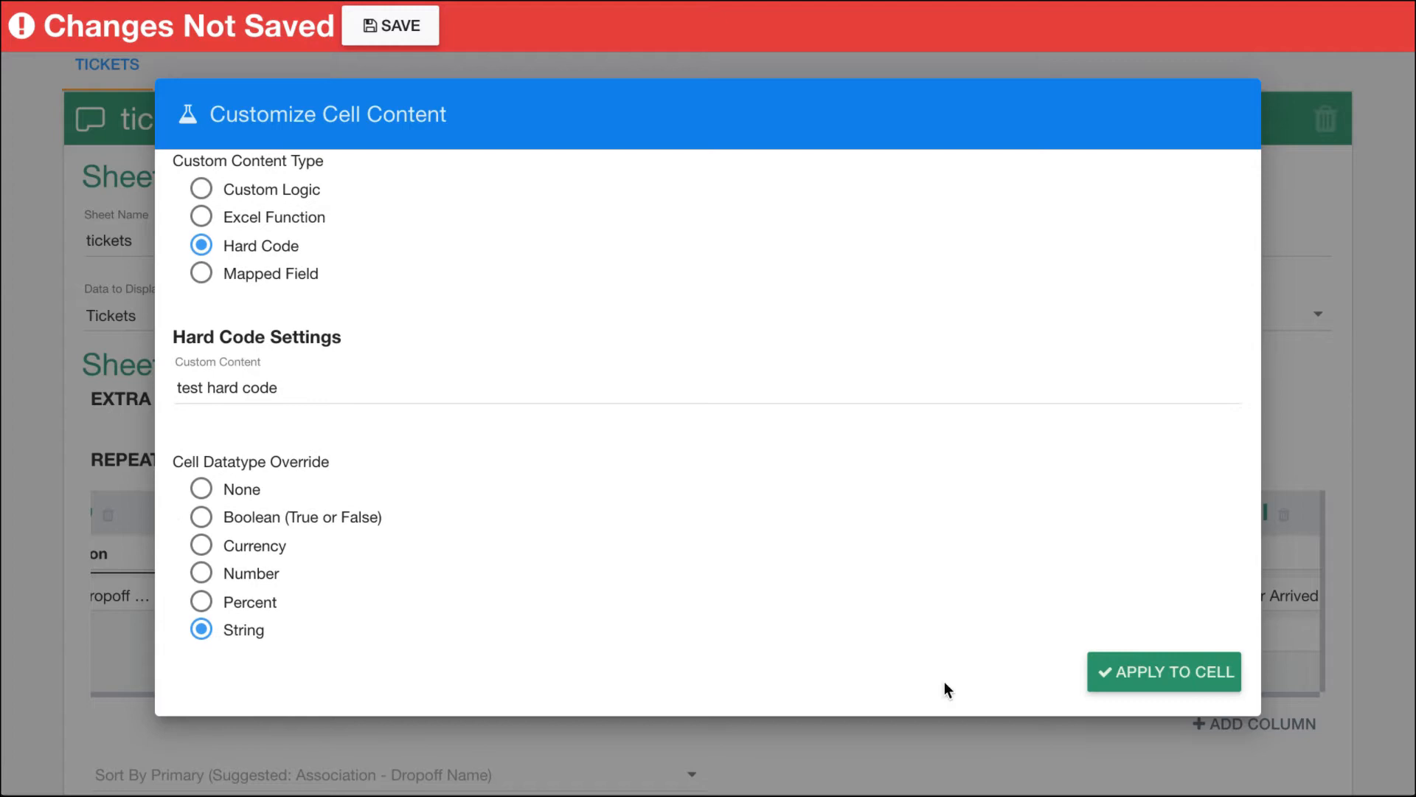
{"action": "left_click", "coordinate": [1157, 686]}
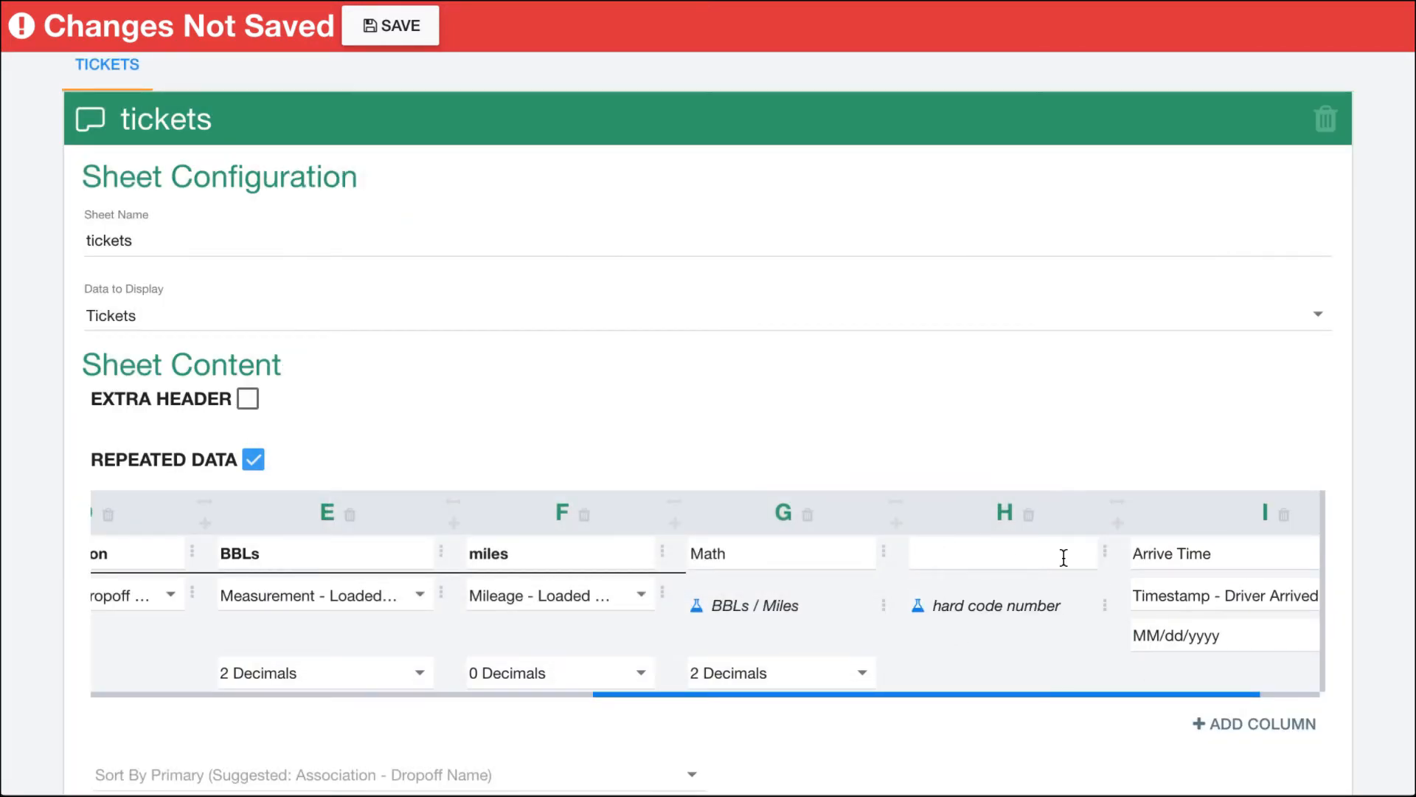
Step: Enter "Transporter ID Number" as the heading of column H
{"action": "left_click", "coordinate": [990, 559]}
{"action": "type", "text": "Transporter ID Numbert"}
{"action": "key", "text": "BackSpace"}
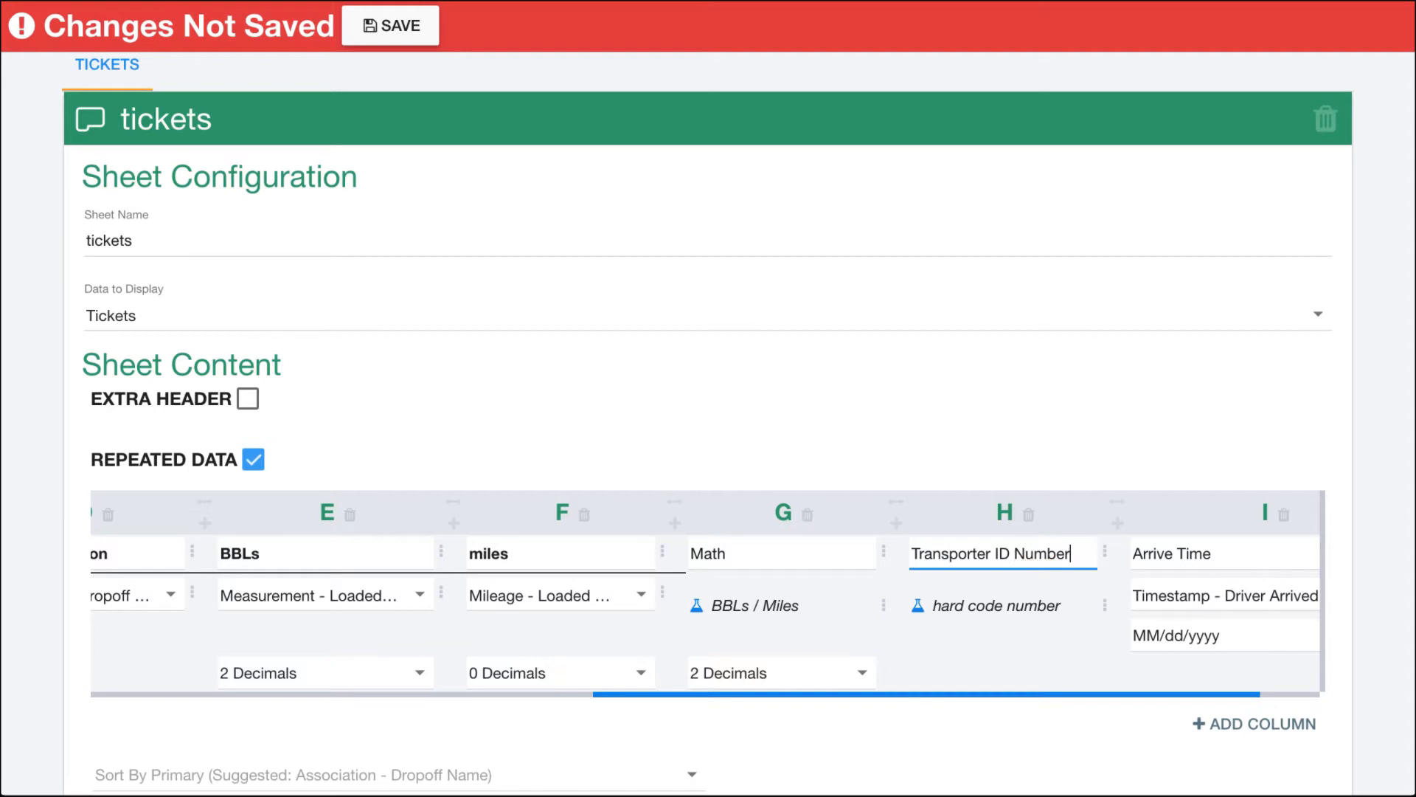
Step: Insert a blank column between Transporter ID Number and Arrive Time, and save the template
{"action": "left_click", "coordinate": [1117, 522]}
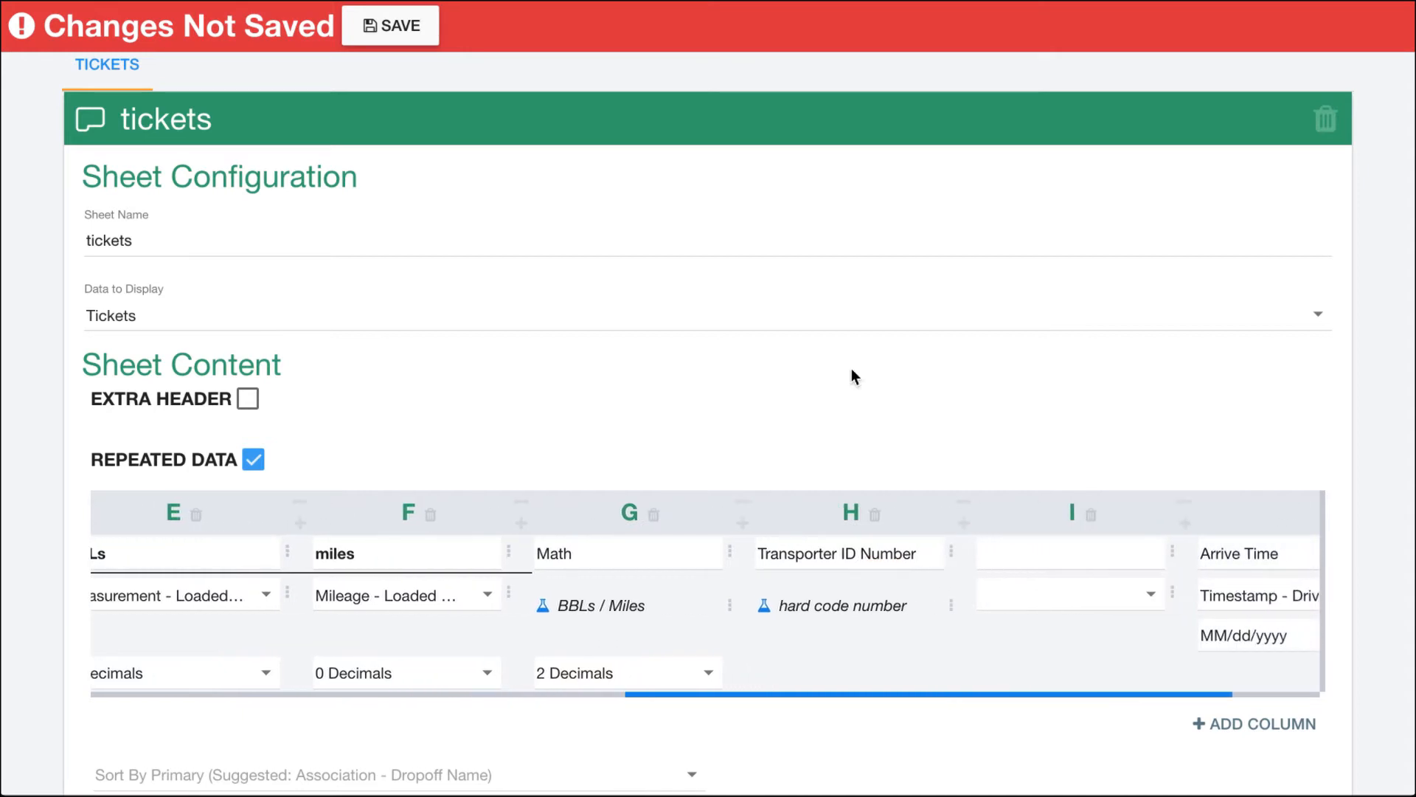
{"action": "left_click", "coordinate": [409, 30]}
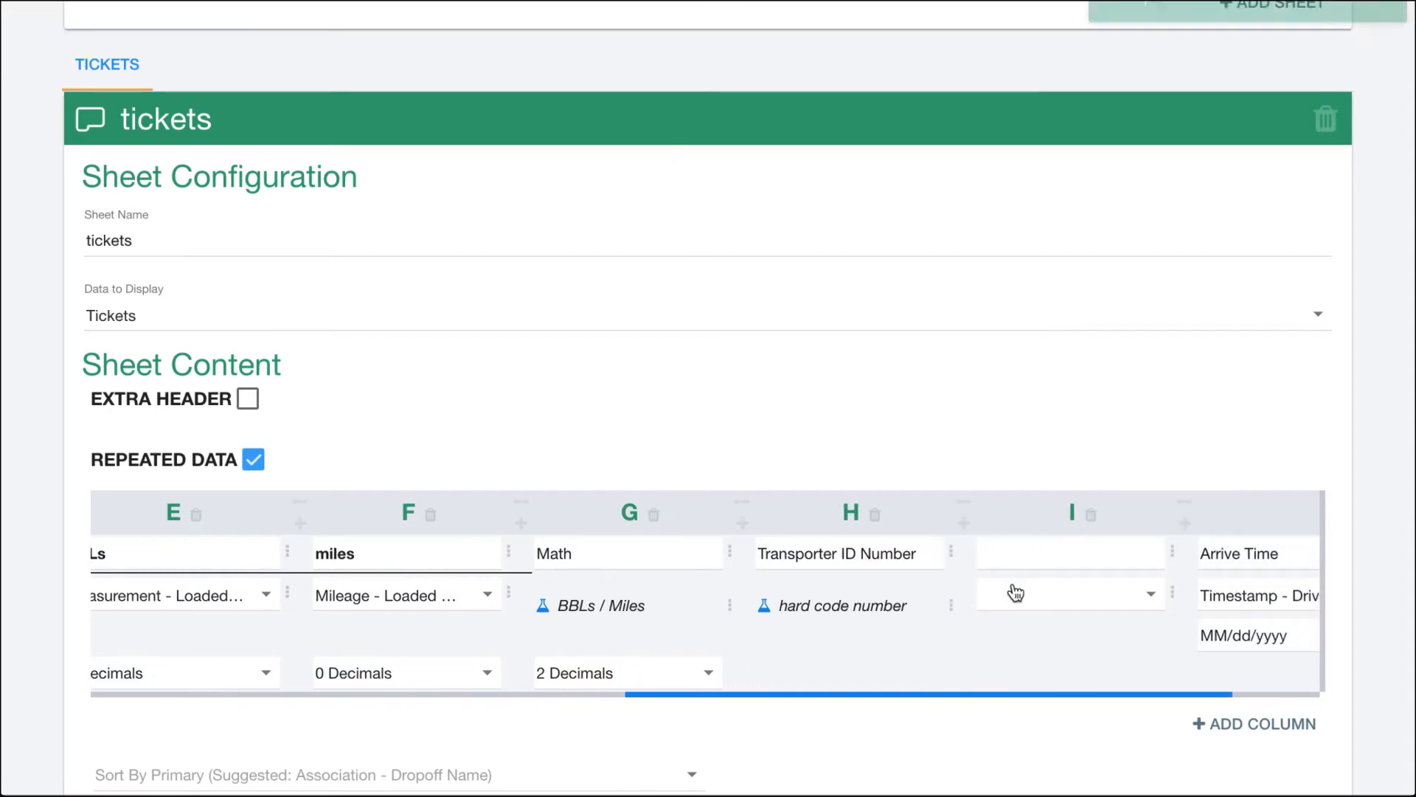
Step: Turn on custom content for the new column I's data cell and choose Mapped Field as its type
{"action": "left_click", "coordinate": [1172, 594]}
{"action": "left_click", "coordinate": [1175, 673]}
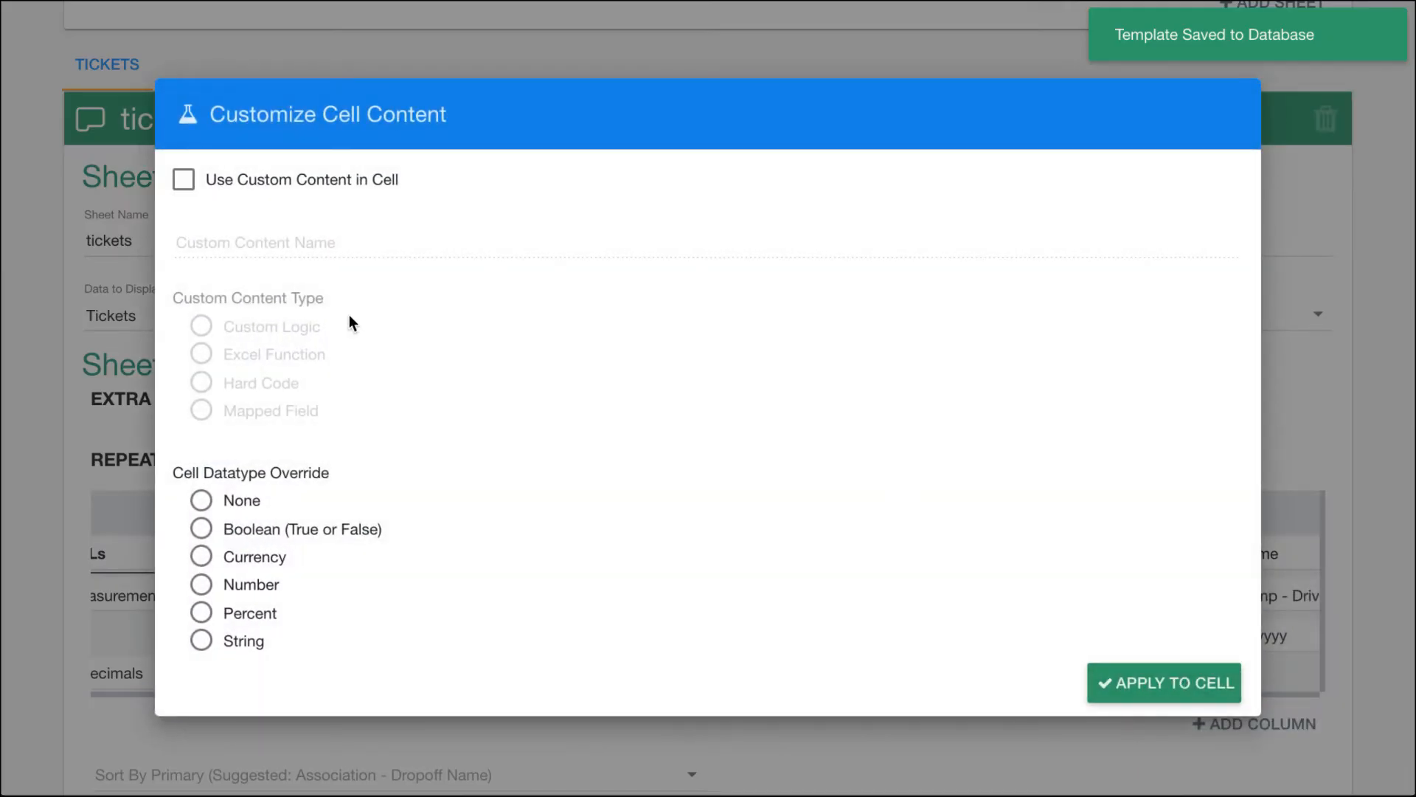
{"action": "left_click", "coordinate": [185, 180]}
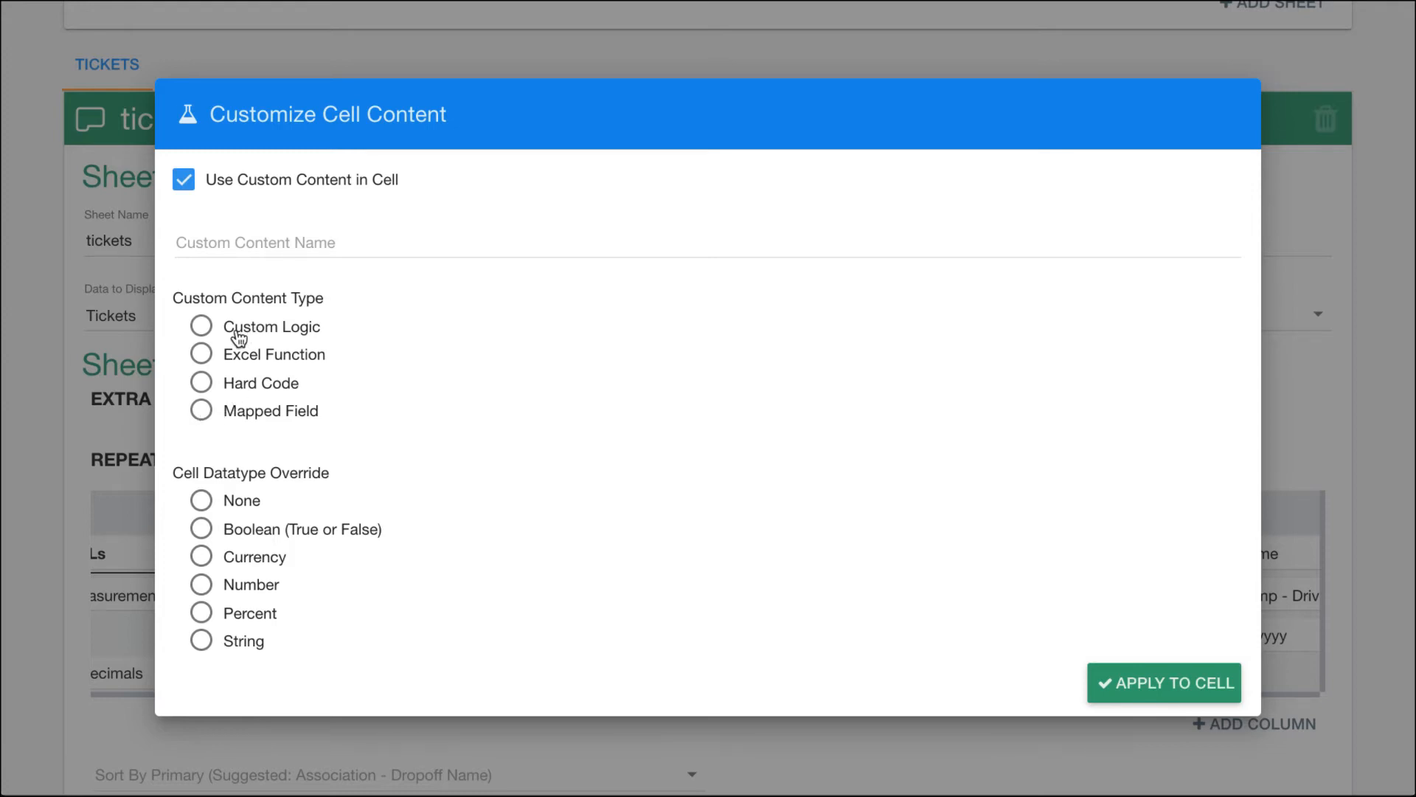
{"action": "left_click", "coordinate": [202, 412]}
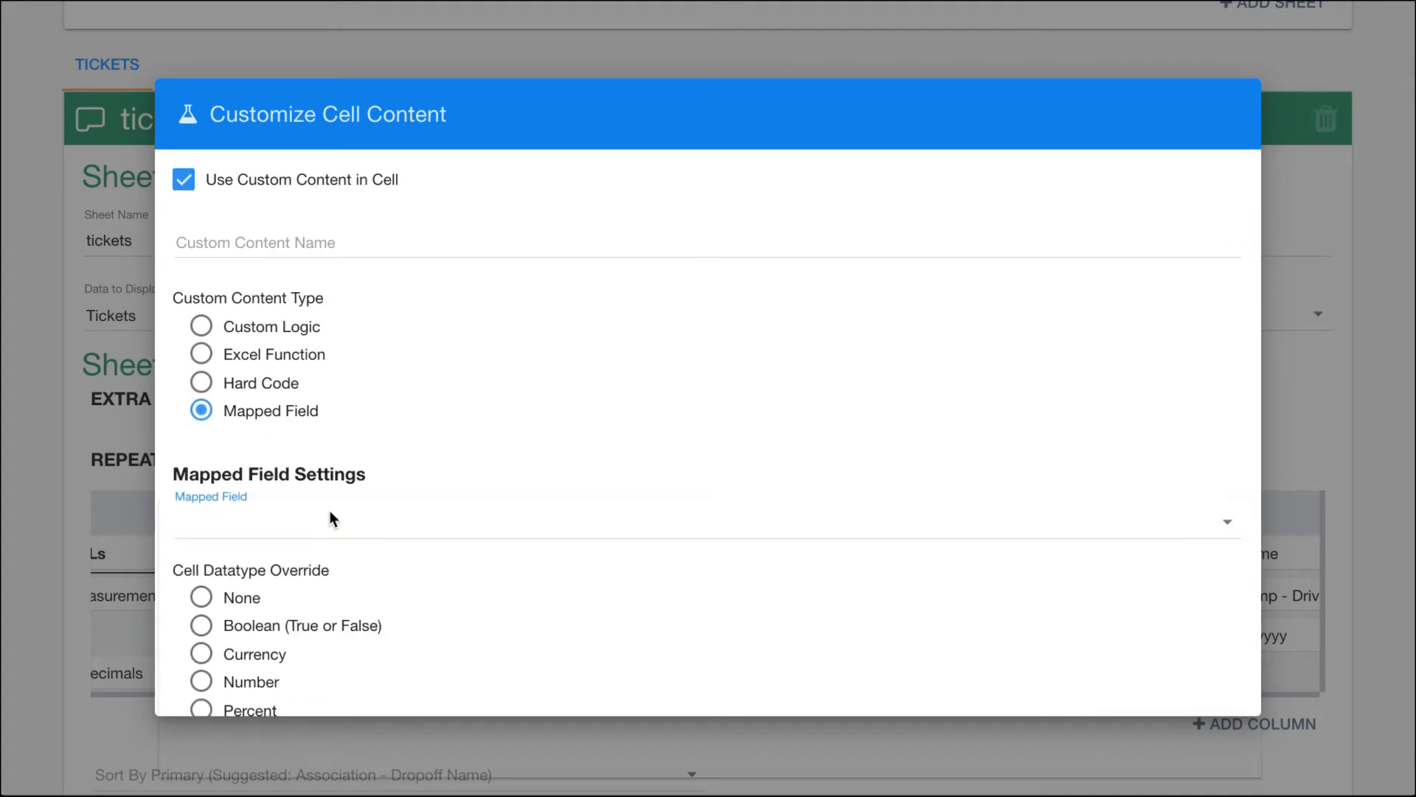
{"action": "left_click", "coordinate": [331, 514]}
{"action": "left_click", "coordinate": [384, 456]}
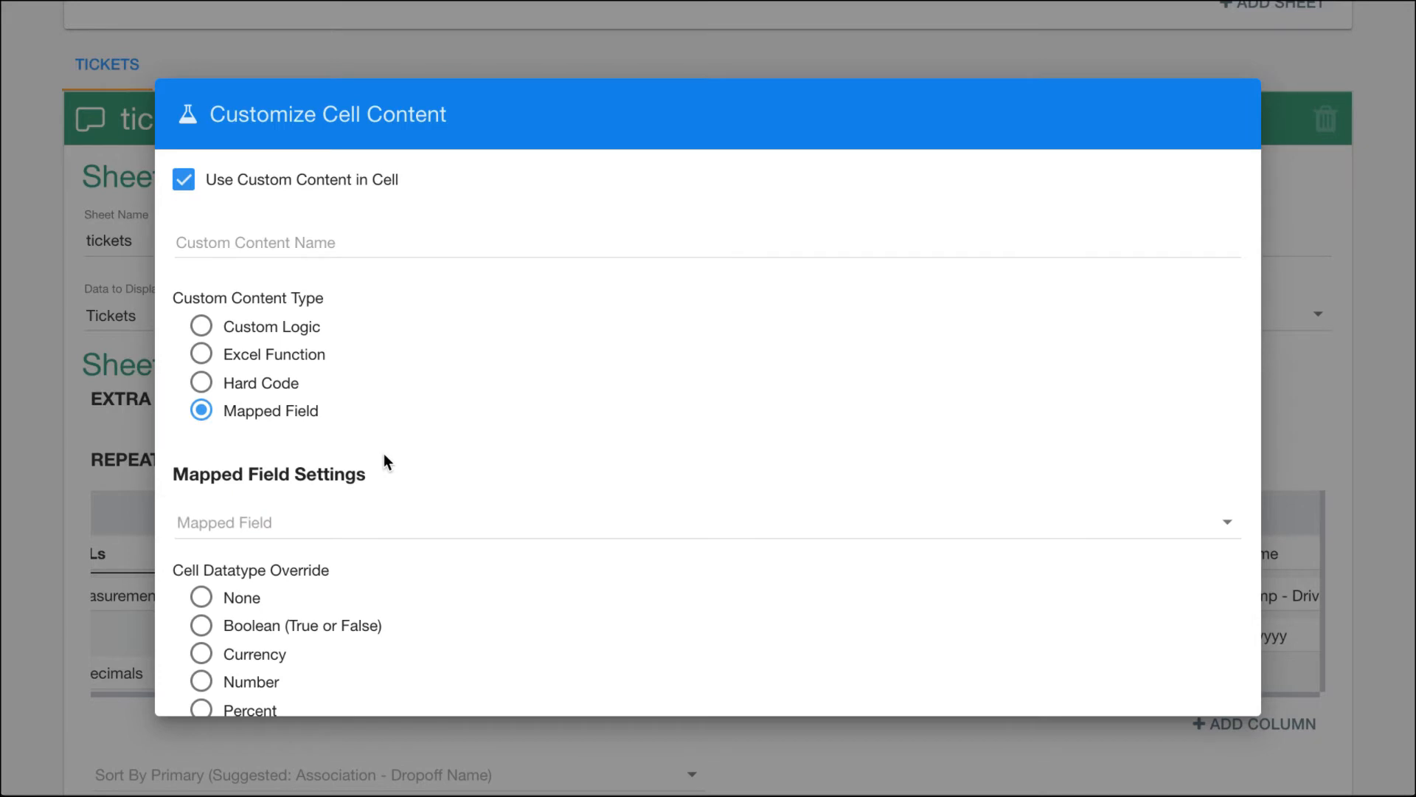
Step: Examine the invoice, purchaser and invoice settings fields available for mapping, and leave the cell customization without applying it
{"action": "scroll", "coordinate": [384, 457], "scroll_direction": "down", "scroll_amount": 1}
{"action": "left_click", "coordinate": [370, 461]}
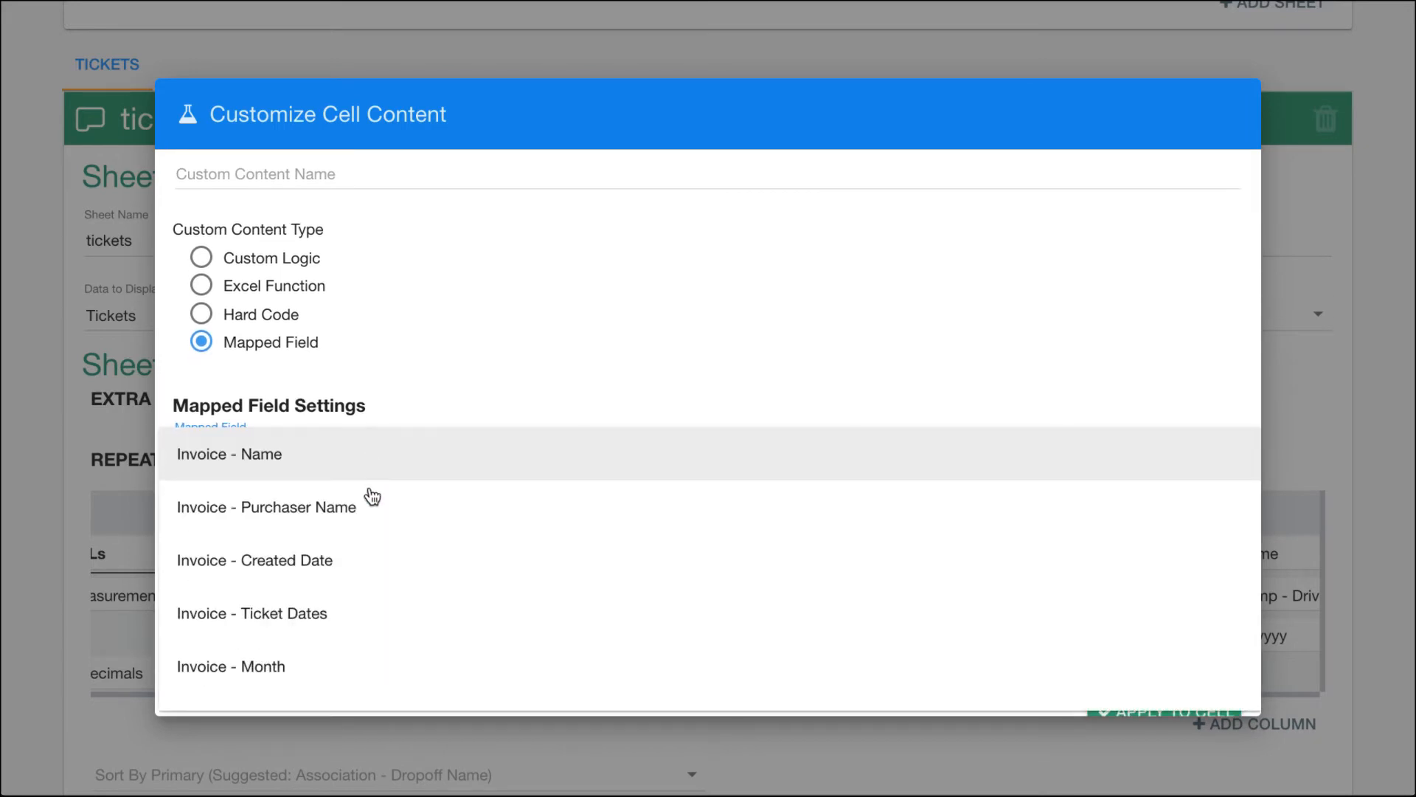
{"action": "scroll", "coordinate": [364, 531], "scroll_direction": "down", "scroll_amount": 3}
{"action": "scroll", "coordinate": [366, 531], "scroll_direction": "down", "scroll_amount": 5}
{"action": "scroll", "coordinate": [366, 531], "scroll_direction": "down", "scroll_amount": 5}
{"action": "scroll", "coordinate": [366, 532], "scroll_direction": "down", "scroll_amount": 5}
{"action": "scroll", "coordinate": [365, 530], "scroll_direction": "up", "scroll_amount": 10}
{"action": "scroll", "coordinate": [366, 531], "scroll_direction": "up", "scroll_amount": 4}
{"action": "scroll", "coordinate": [366, 531], "scroll_direction": "up", "scroll_amount": 4}
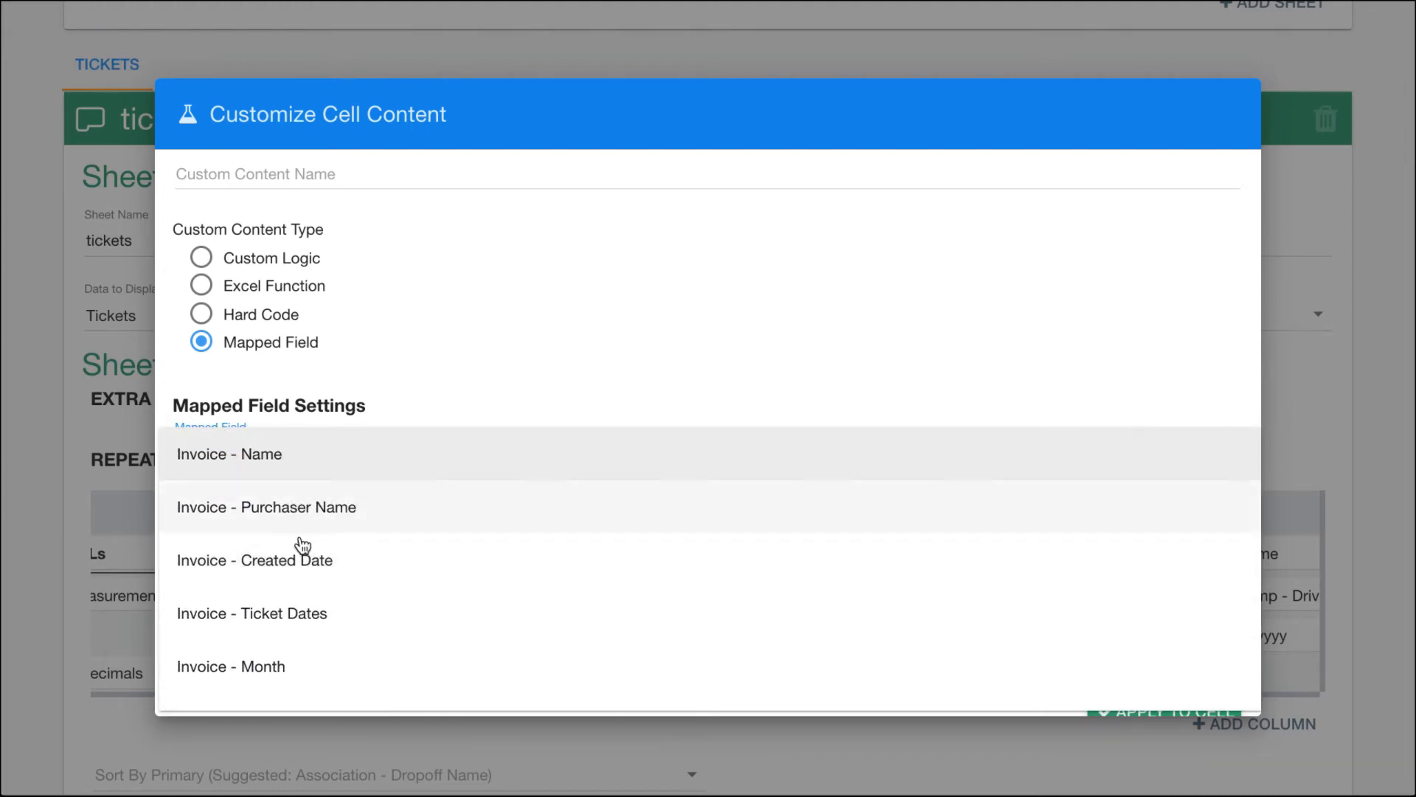
{"action": "scroll", "coordinate": [325, 573], "scroll_direction": "down", "scroll_amount": 2}
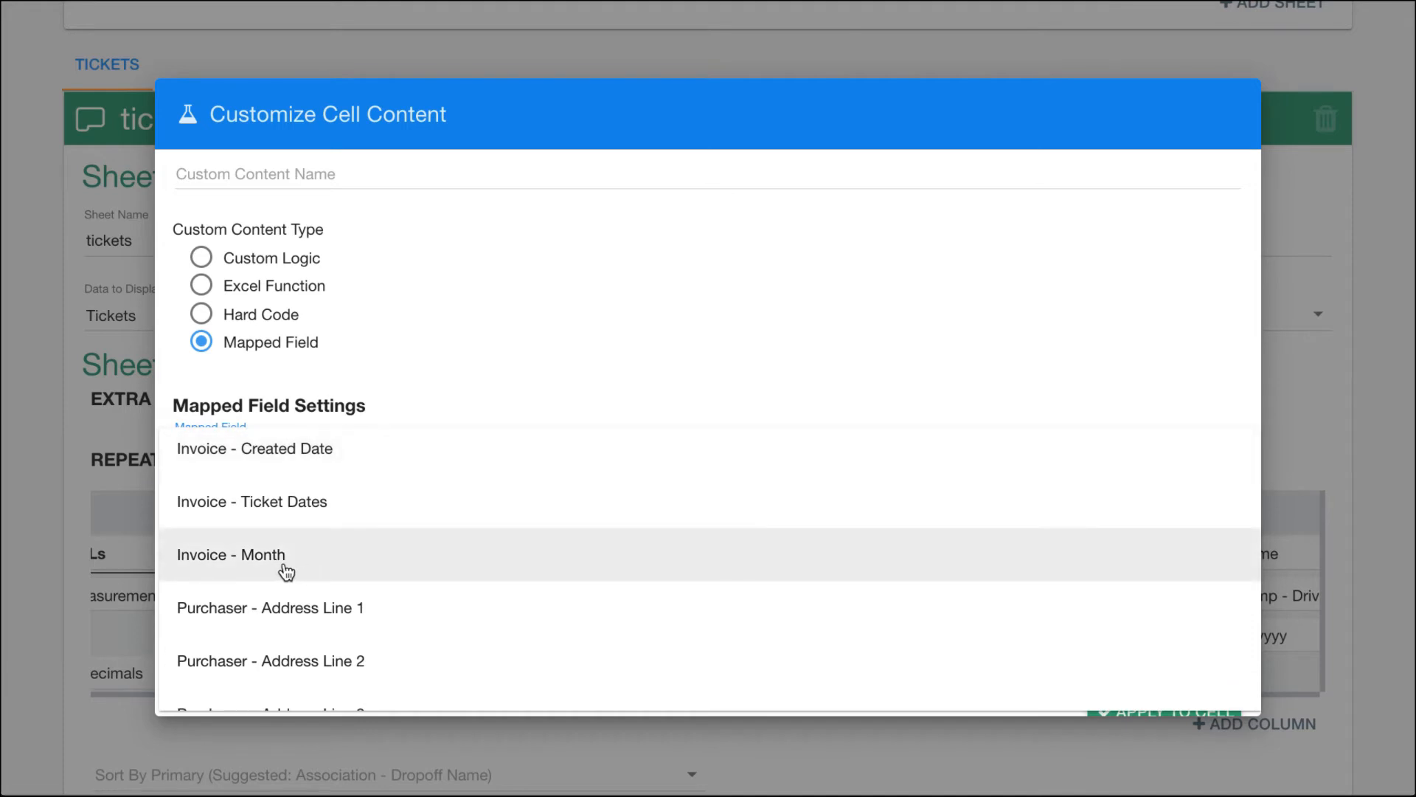
{"action": "scroll", "coordinate": [397, 579], "scroll_direction": "down", "scroll_amount": 5}
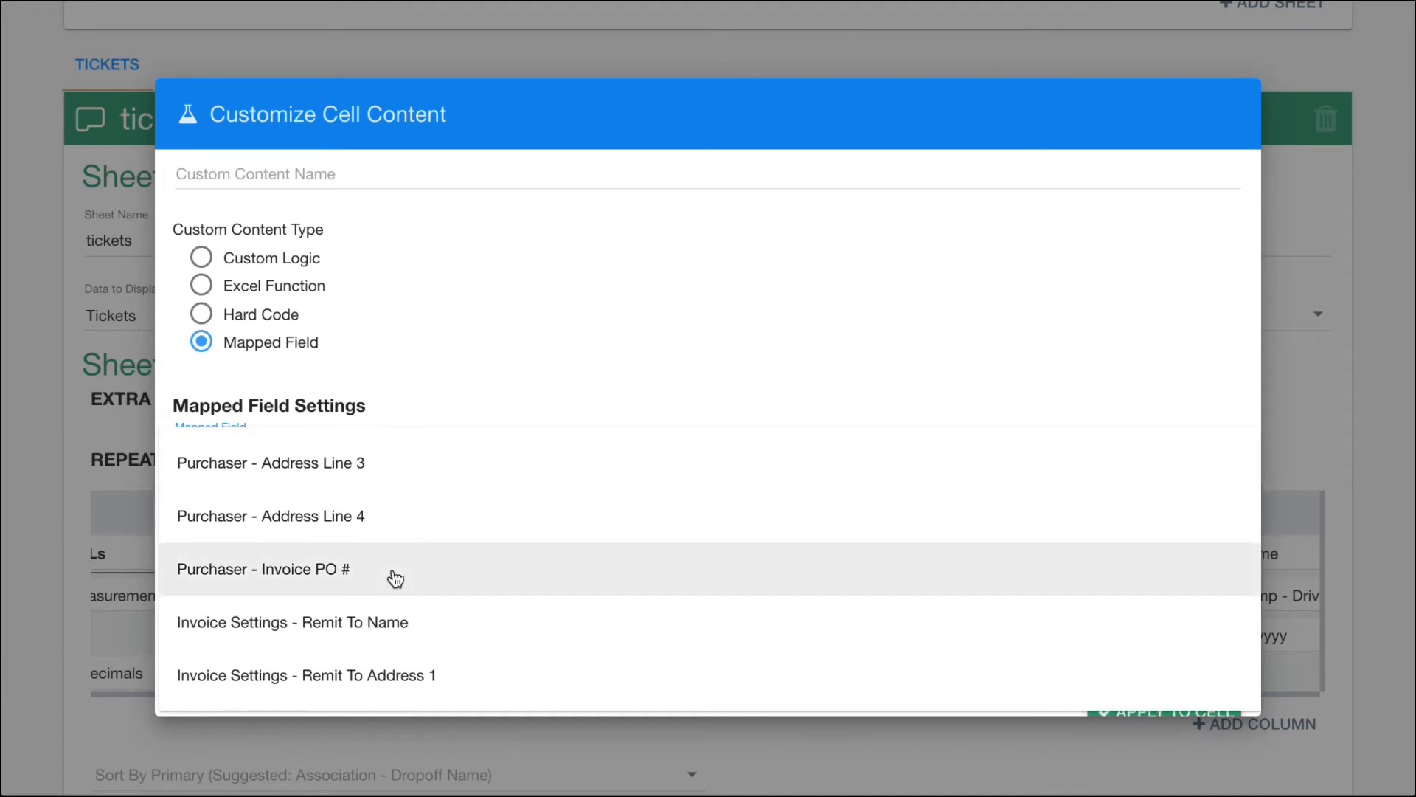
{"action": "scroll", "coordinate": [396, 578], "scroll_direction": "down", "scroll_amount": 1}
{"action": "scroll", "coordinate": [396, 579], "scroll_direction": "down", "scroll_amount": 3}
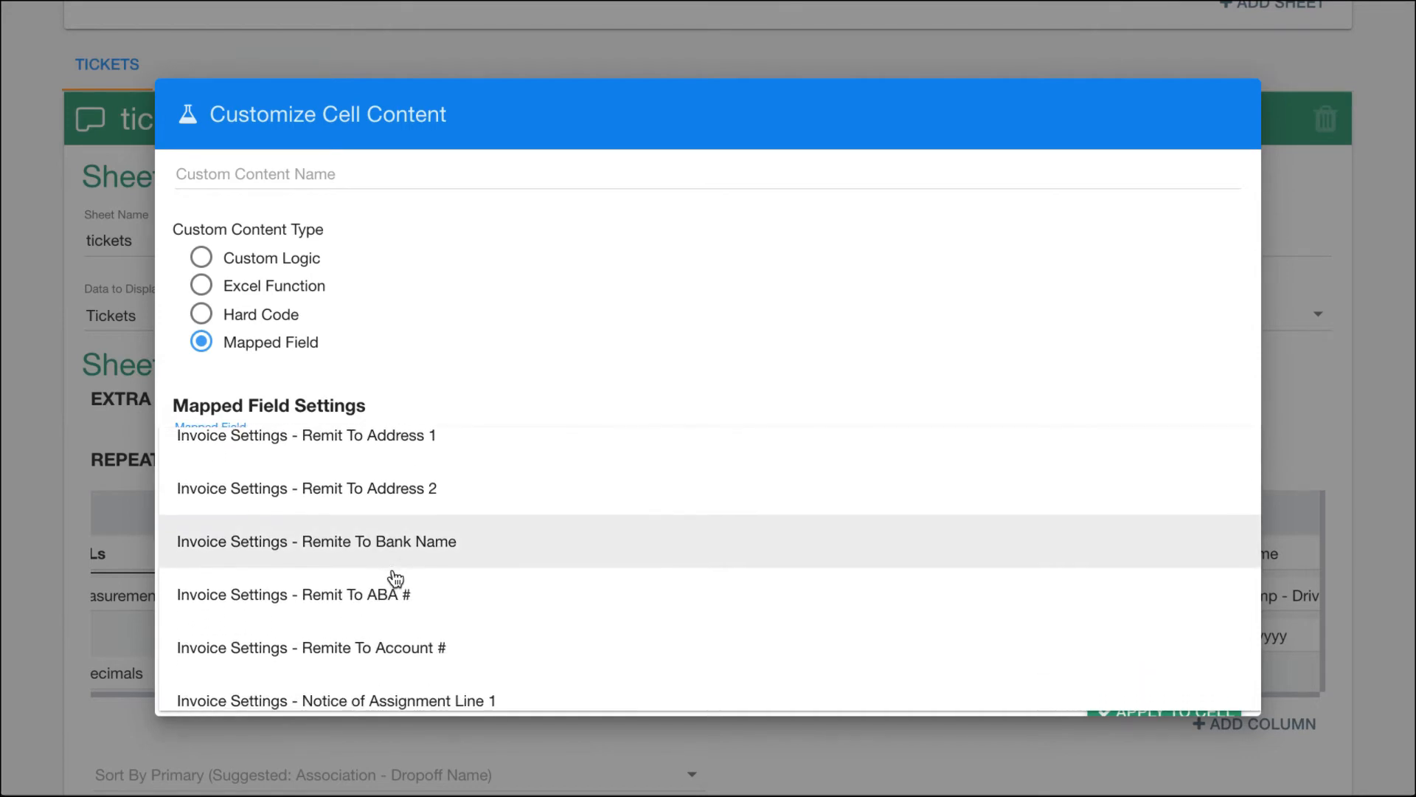
{"action": "scroll", "coordinate": [396, 578], "scroll_direction": "down", "scroll_amount": 1}
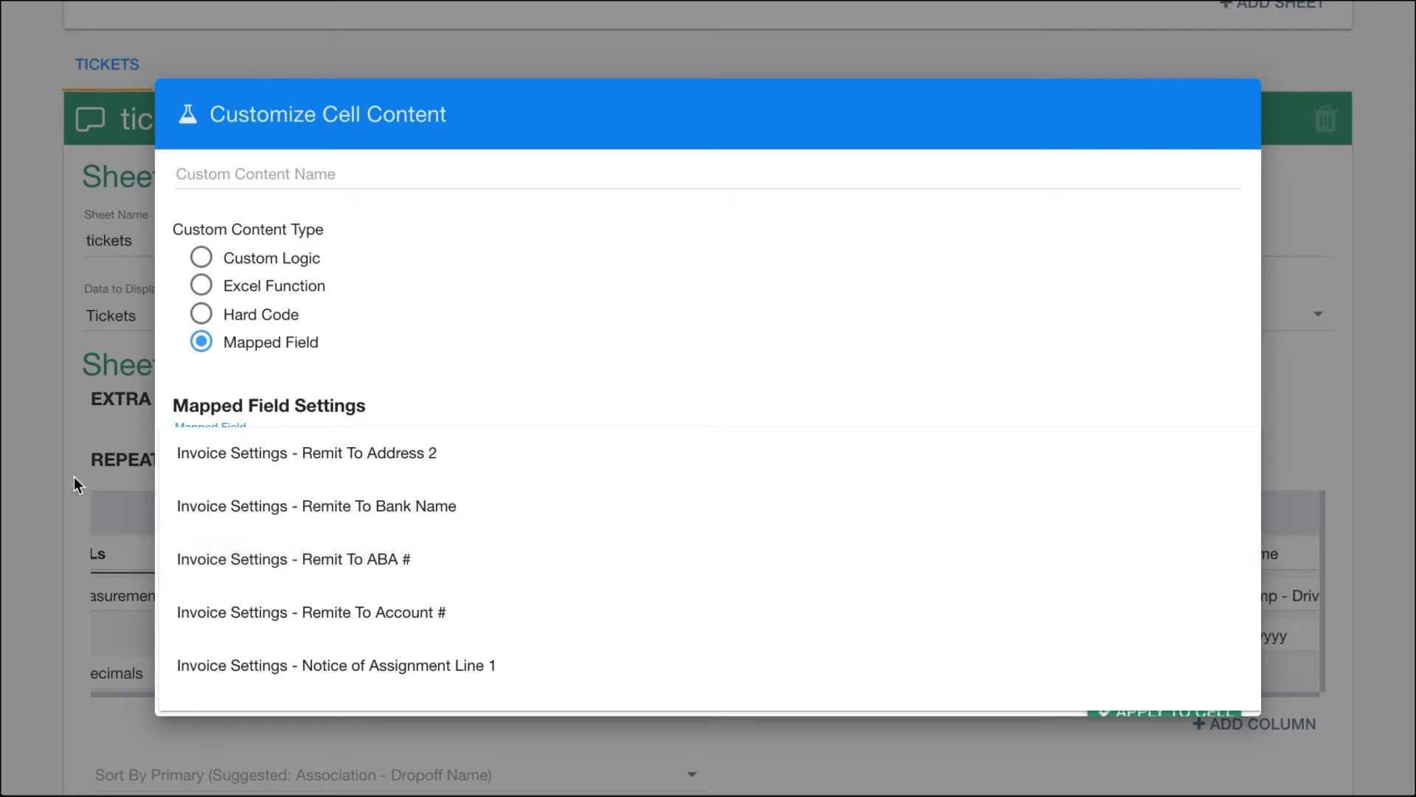
{"action": "left_click", "coordinate": [64, 441]}
{"action": "left_click", "coordinate": [66, 441]}
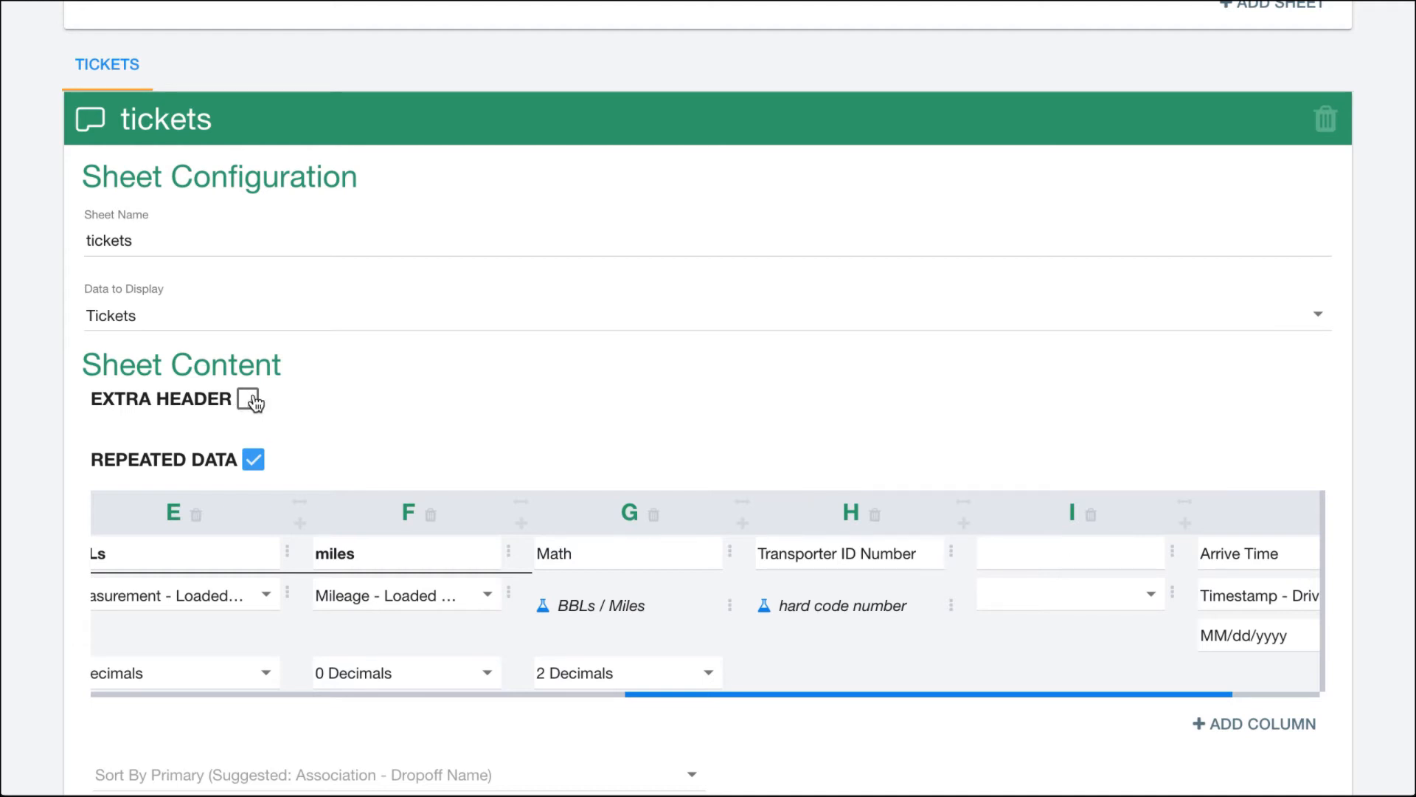
Step: Enable the extra header on the tickets sheet and add two rows to it
{"action": "scroll", "coordinate": [377, 554], "scroll_direction": "down", "scroll_amount": 2}
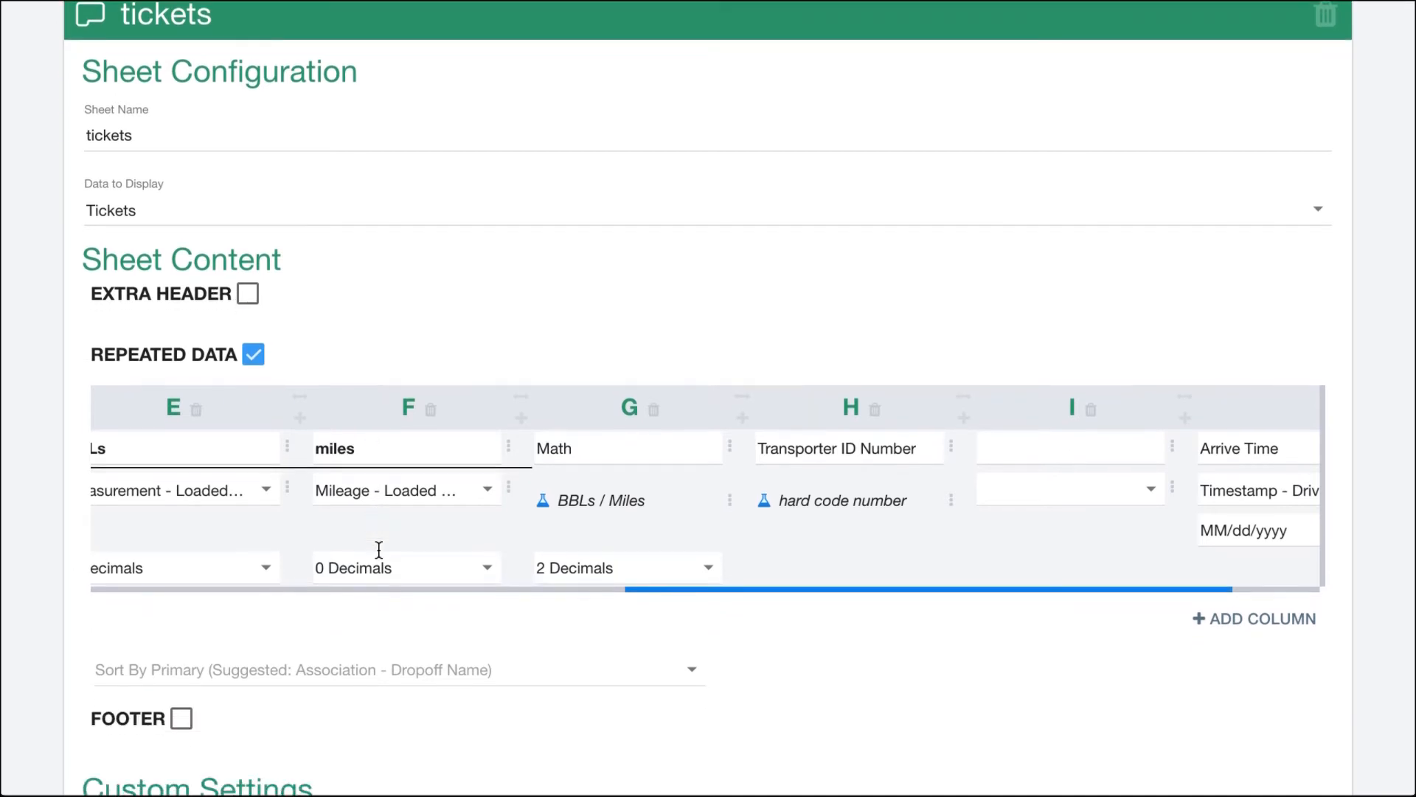
{"action": "scroll", "coordinate": [378, 550], "scroll_direction": "up", "scroll_amount": 1}
{"action": "left_click", "coordinate": [249, 365]}
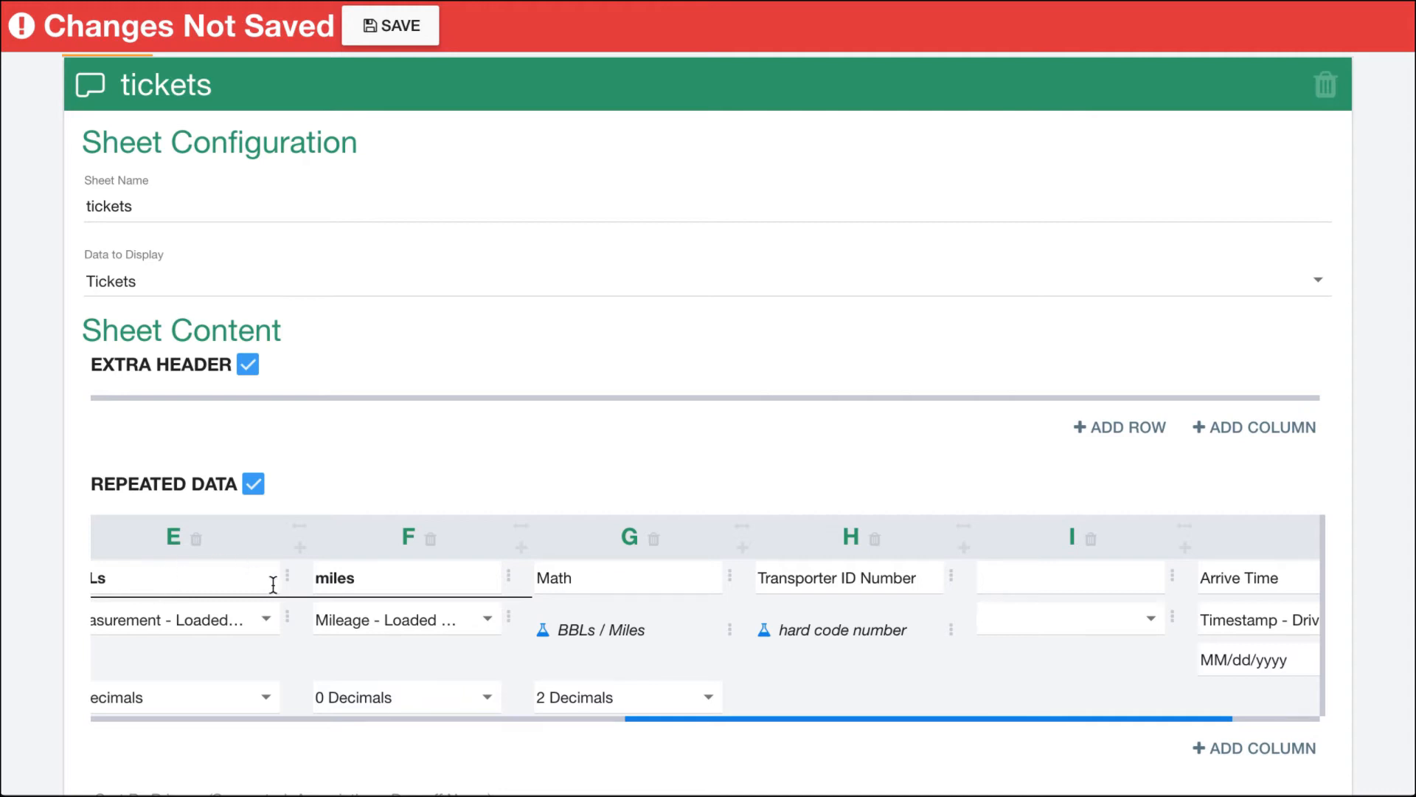
{"action": "left_click", "coordinate": [1082, 430]}
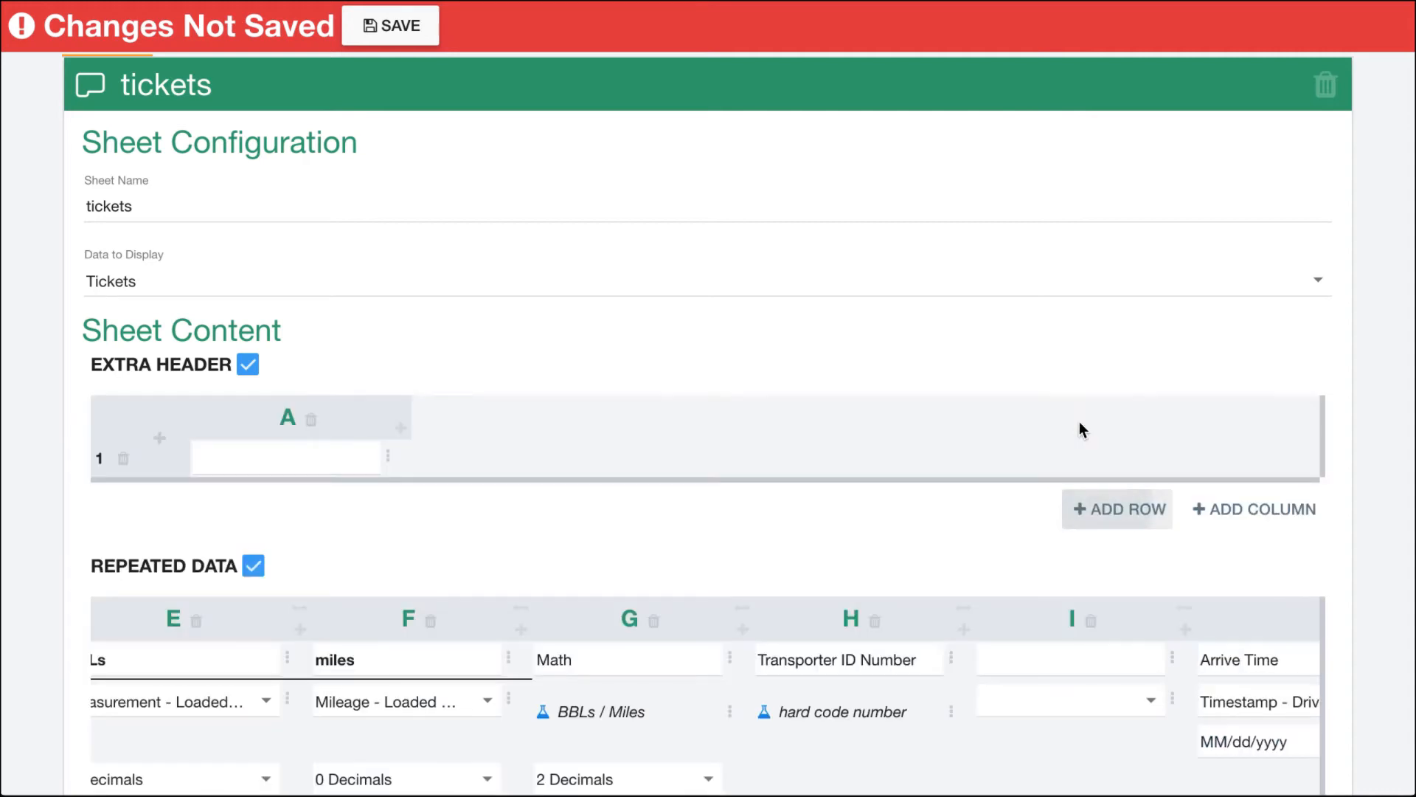
{"action": "left_click", "coordinate": [1132, 512]}
Step: Label extra header cells A1 "Invoice Name" and A2 "Invoice Date", and add a column B beside them
{"action": "left_click", "coordinate": [265, 463]}
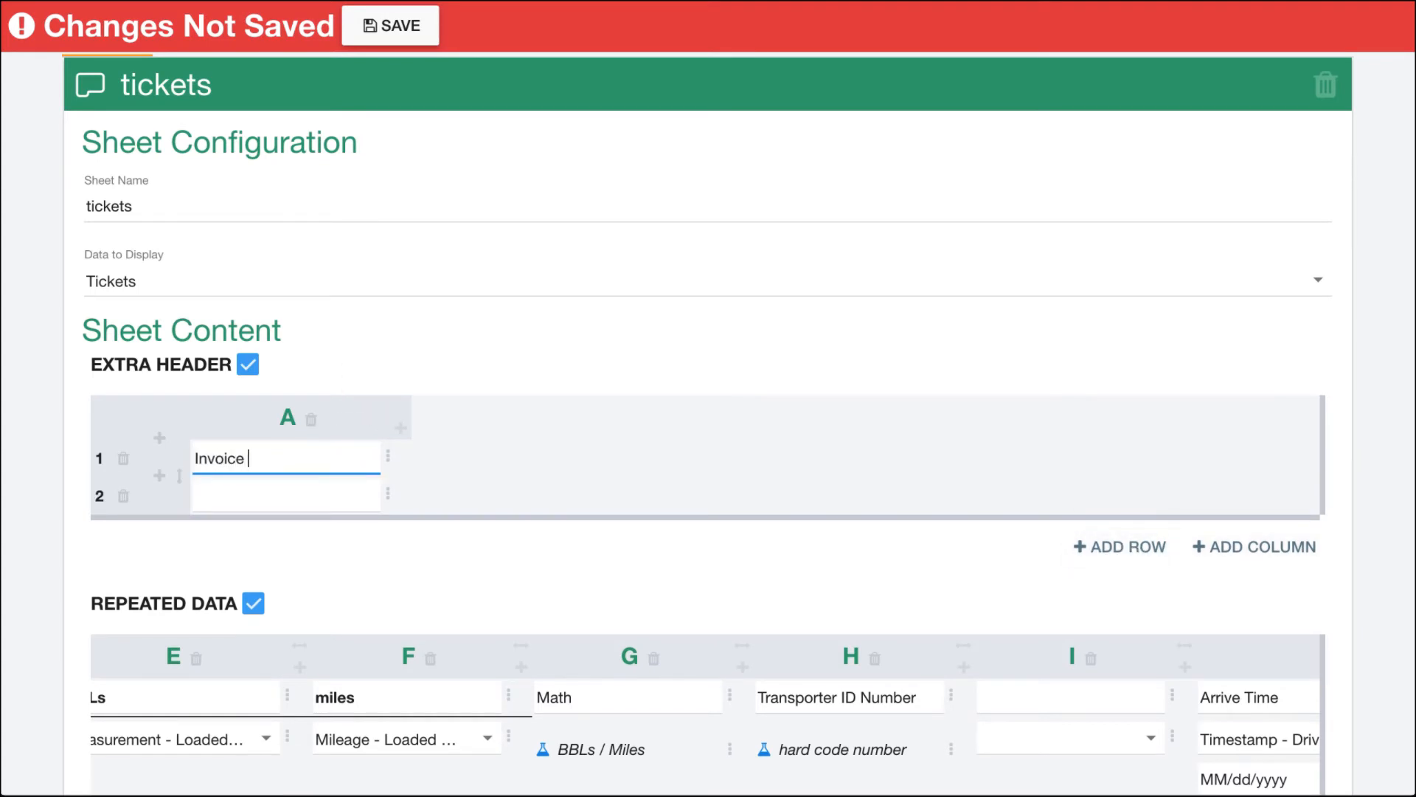
{"action": "left_click", "coordinate": [402, 429]}
{"action": "left_click", "coordinate": [464, 458]}
{"action": "left_click", "coordinate": [263, 460]}
{"action": "type", "text": "Name"}
{"action": "left_click", "coordinate": [230, 500]}
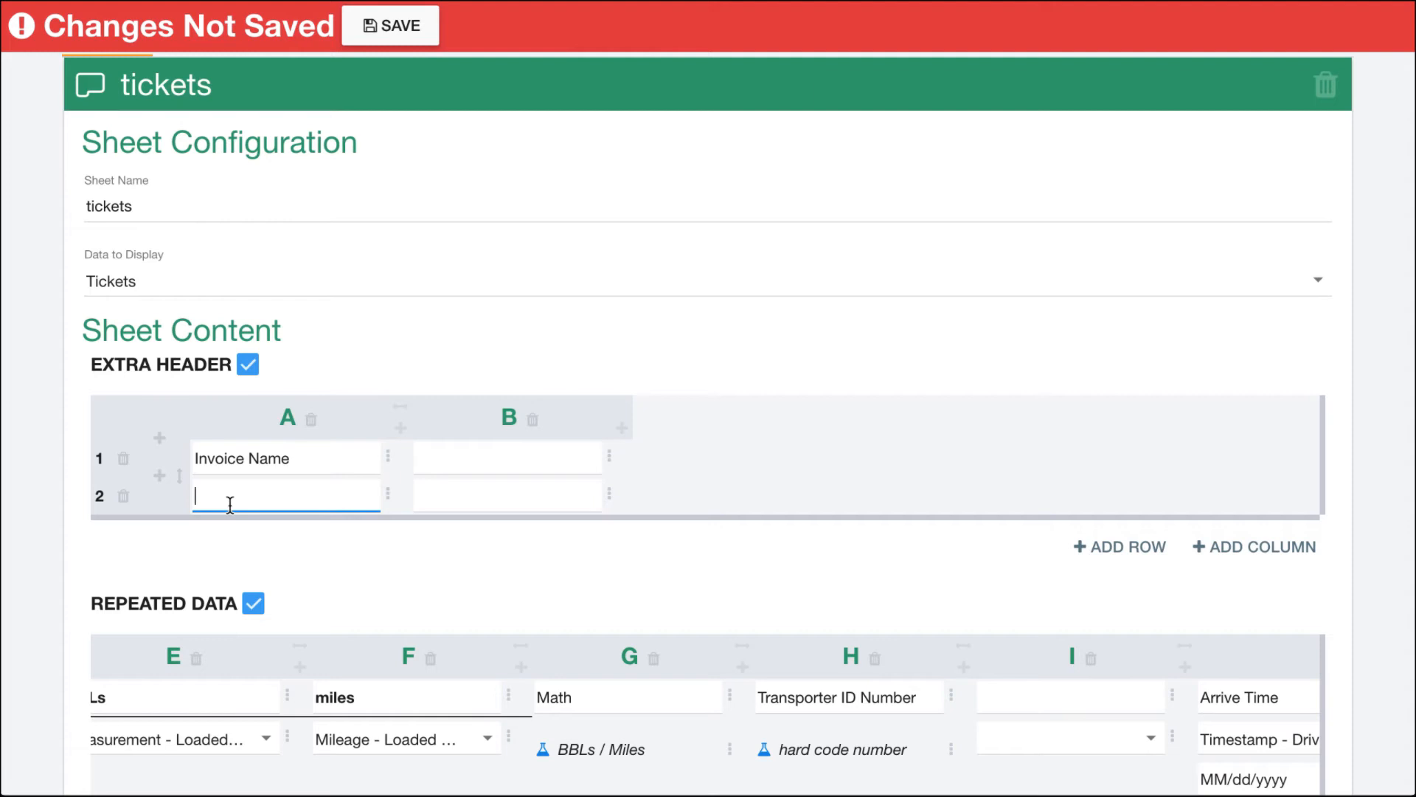
{"action": "type", "text": "Invoice Da"}
Step: Give extra header cell B1 custom content of type Mapped Field using Invoice - Name, and apply it
{"action": "left_click", "coordinate": [609, 457]}
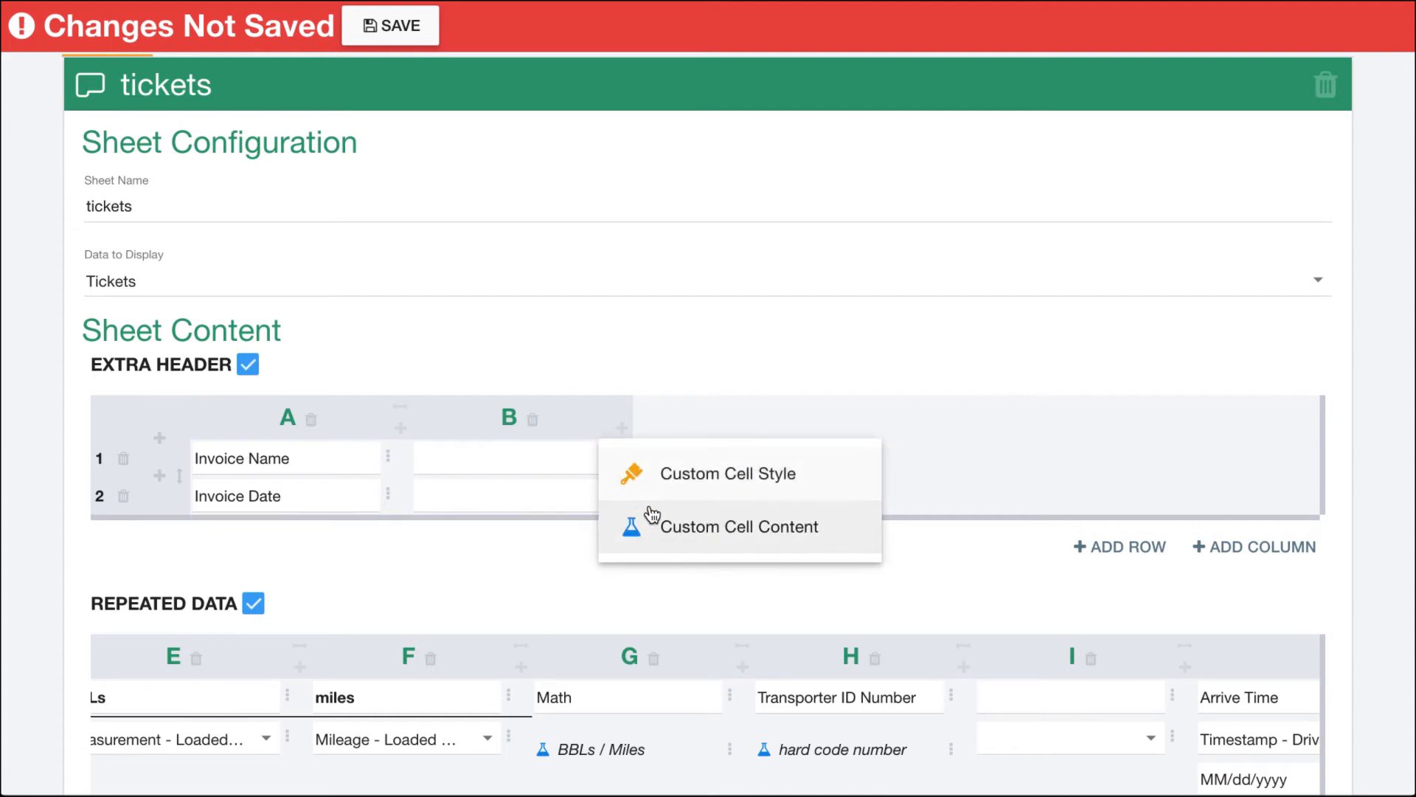
{"action": "left_click", "coordinate": [653, 517]}
{"action": "left_click", "coordinate": [184, 179]}
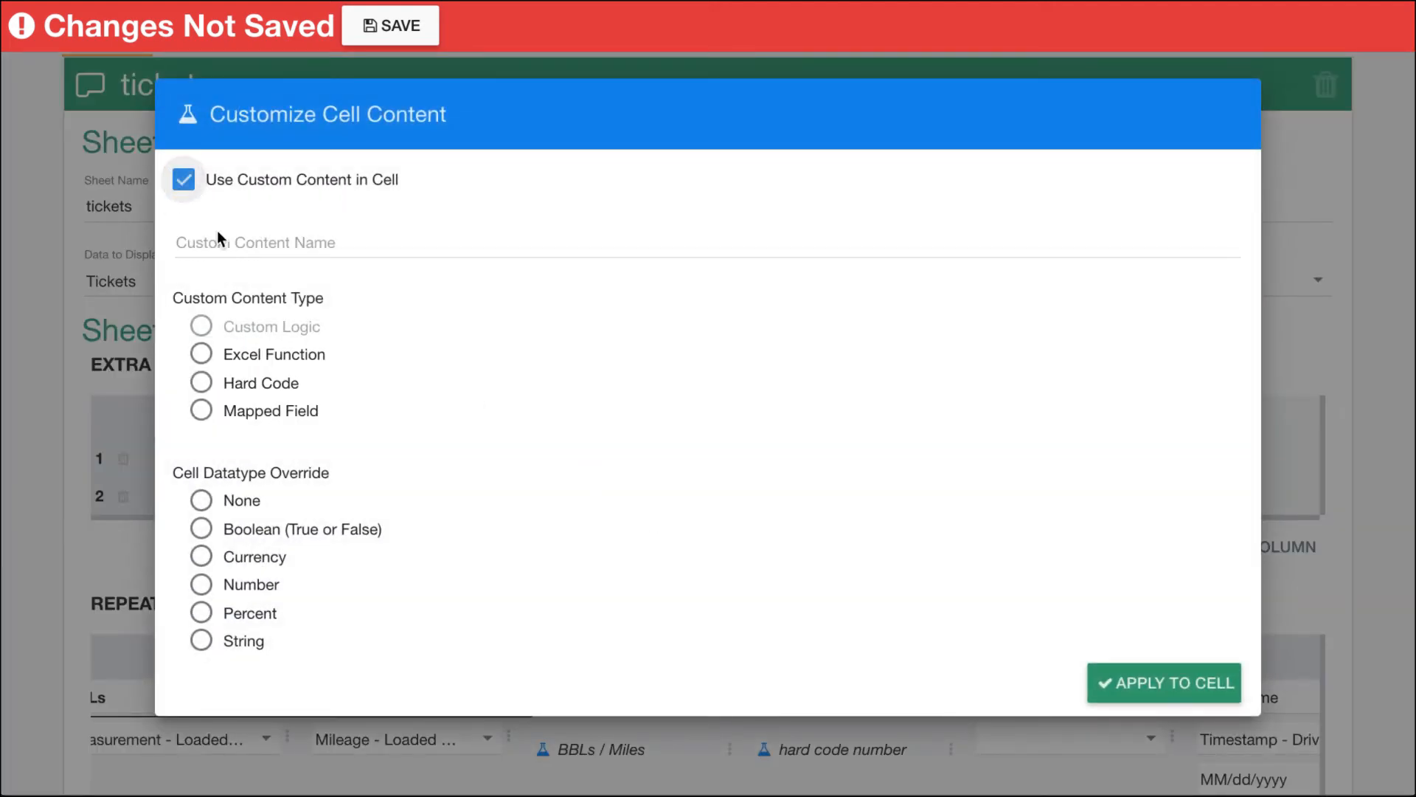
{"action": "left_click", "coordinate": [199, 382]}
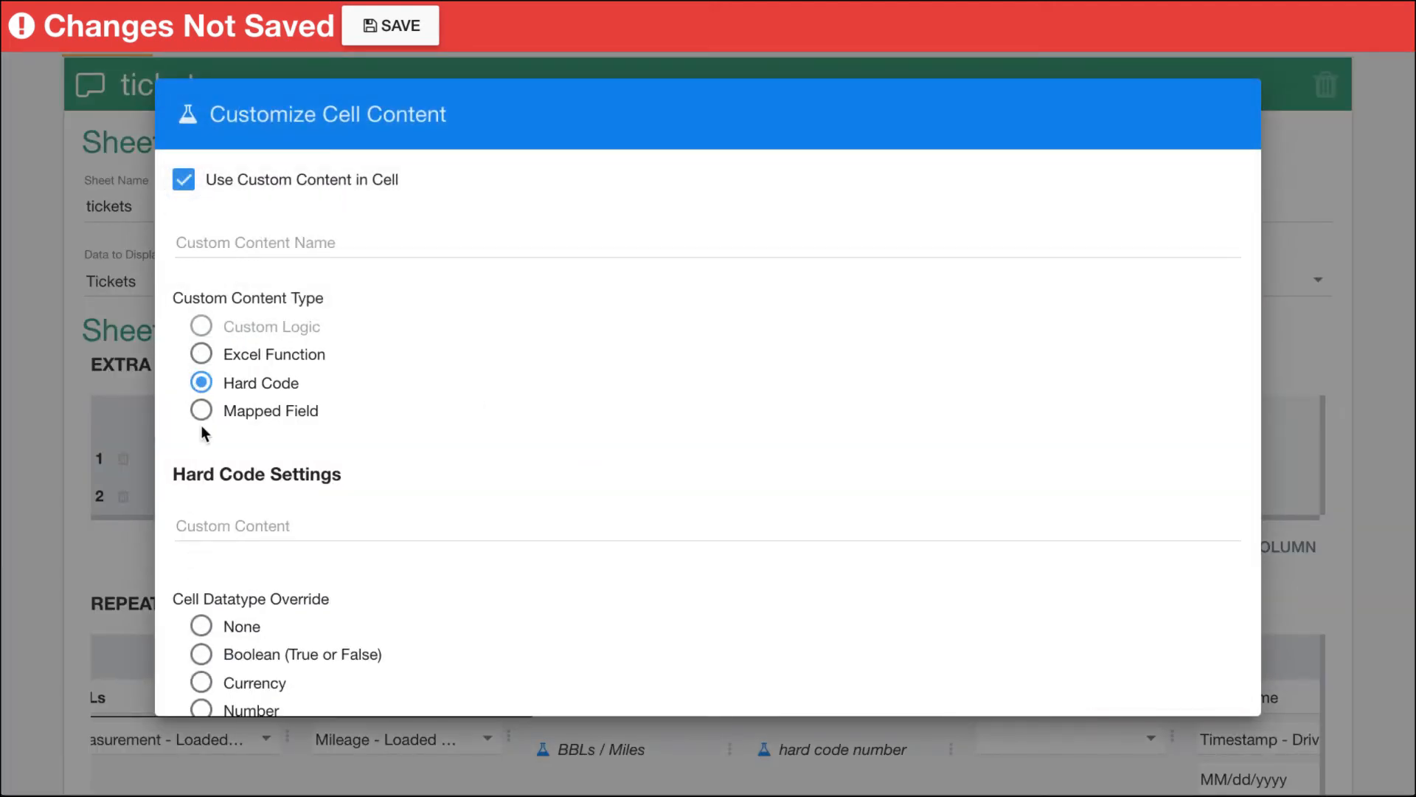
{"action": "left_click", "coordinate": [202, 411]}
{"action": "left_click", "coordinate": [251, 536]}
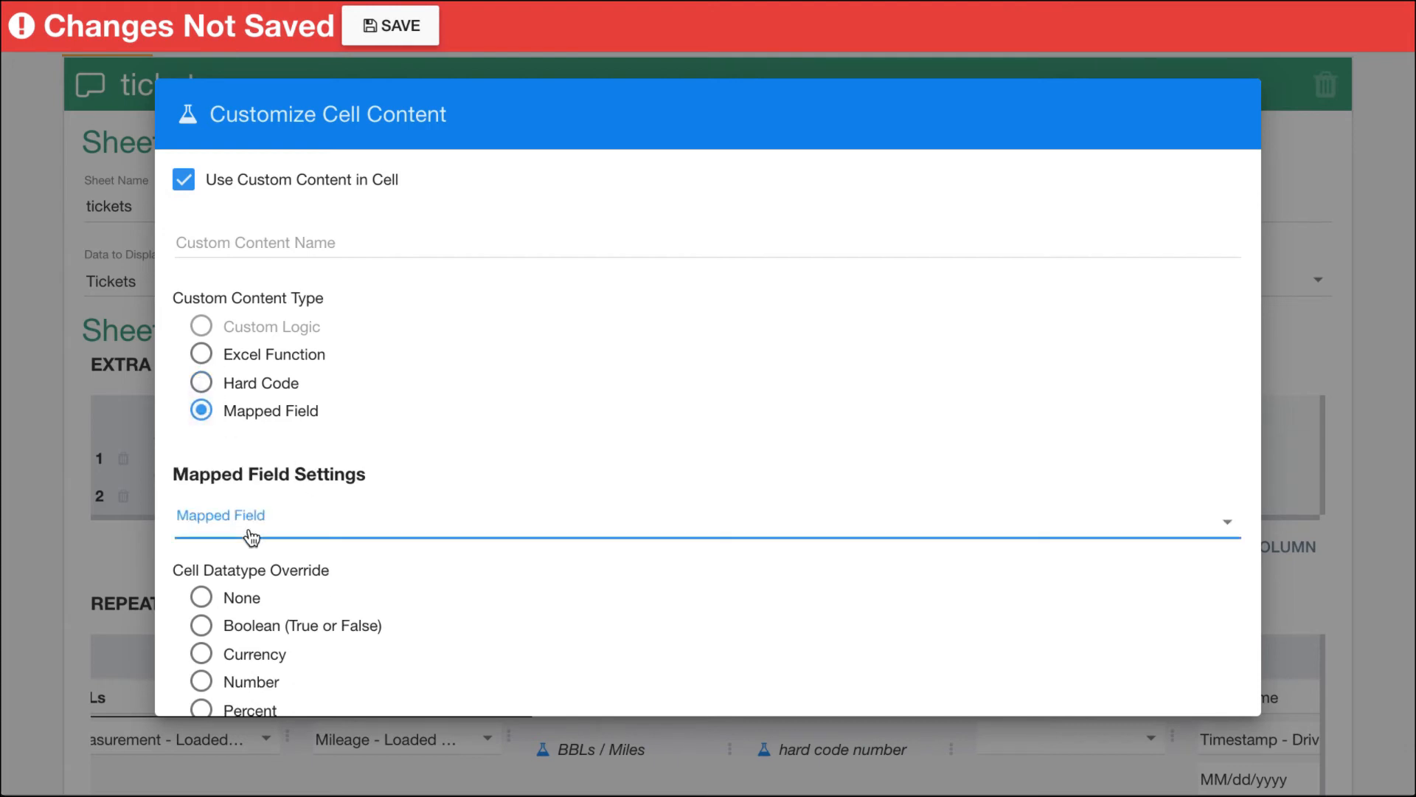
{"action": "left_click", "coordinate": [278, 543]}
{"action": "scroll", "coordinate": [312, 565], "scroll_direction": "down", "scroll_amount": 1}
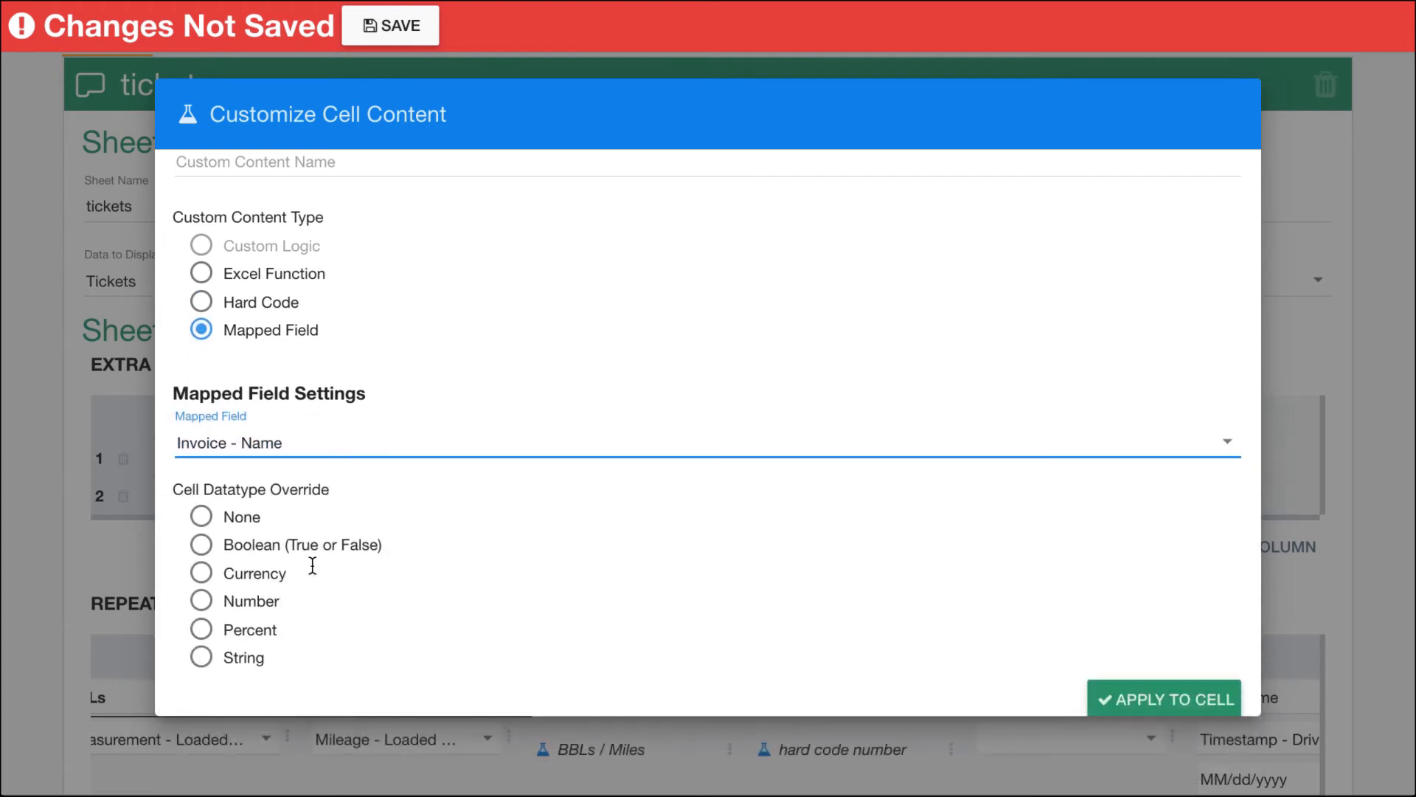
{"action": "left_click", "coordinate": [1154, 703]}
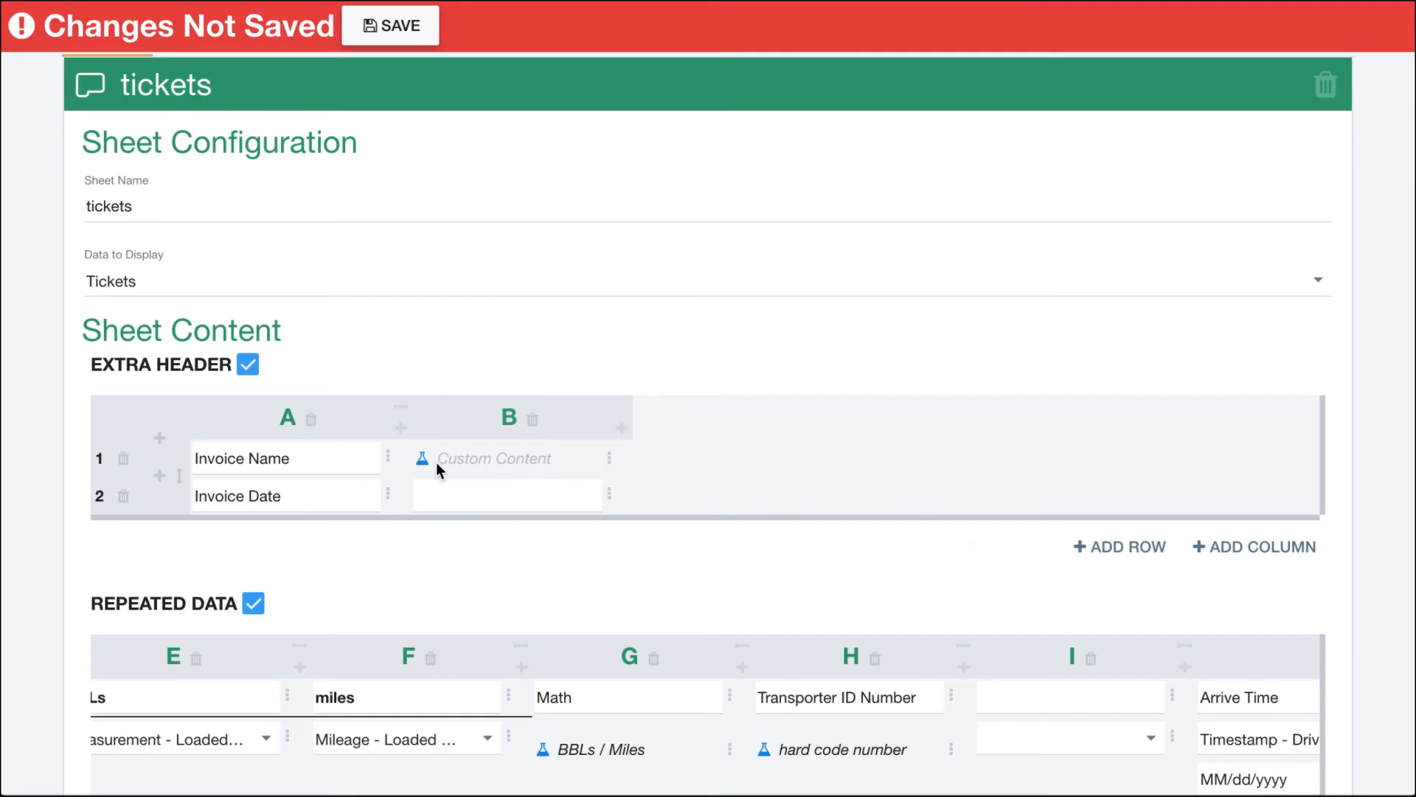
Step: Name the custom content of extra header cell B1 "Invoice Name" and apply it to the cell
{"action": "left_click", "coordinate": [610, 458]}
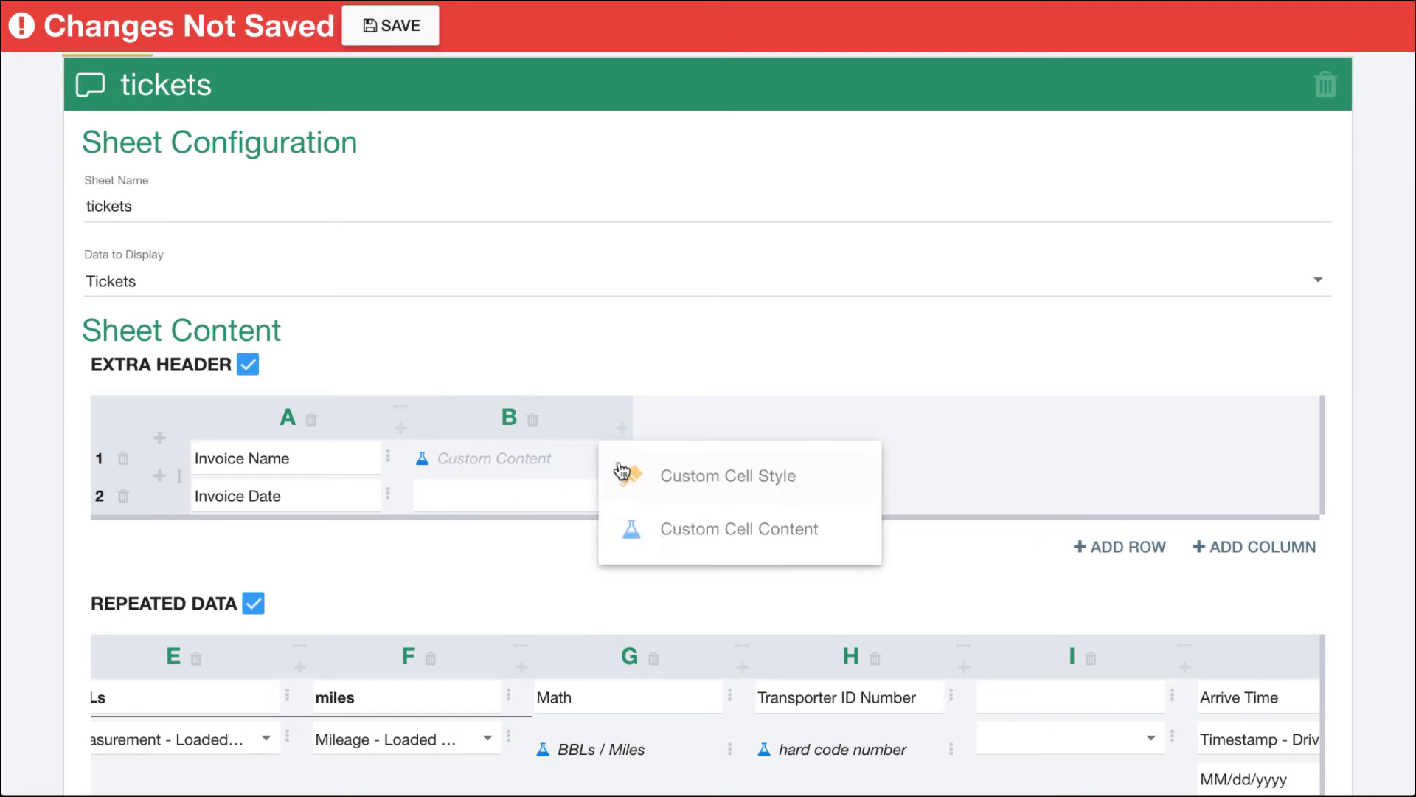
{"action": "left_click", "coordinate": [654, 534]}
{"action": "left_click", "coordinate": [241, 244]}
{"action": "type", "text": "Invoice /"}
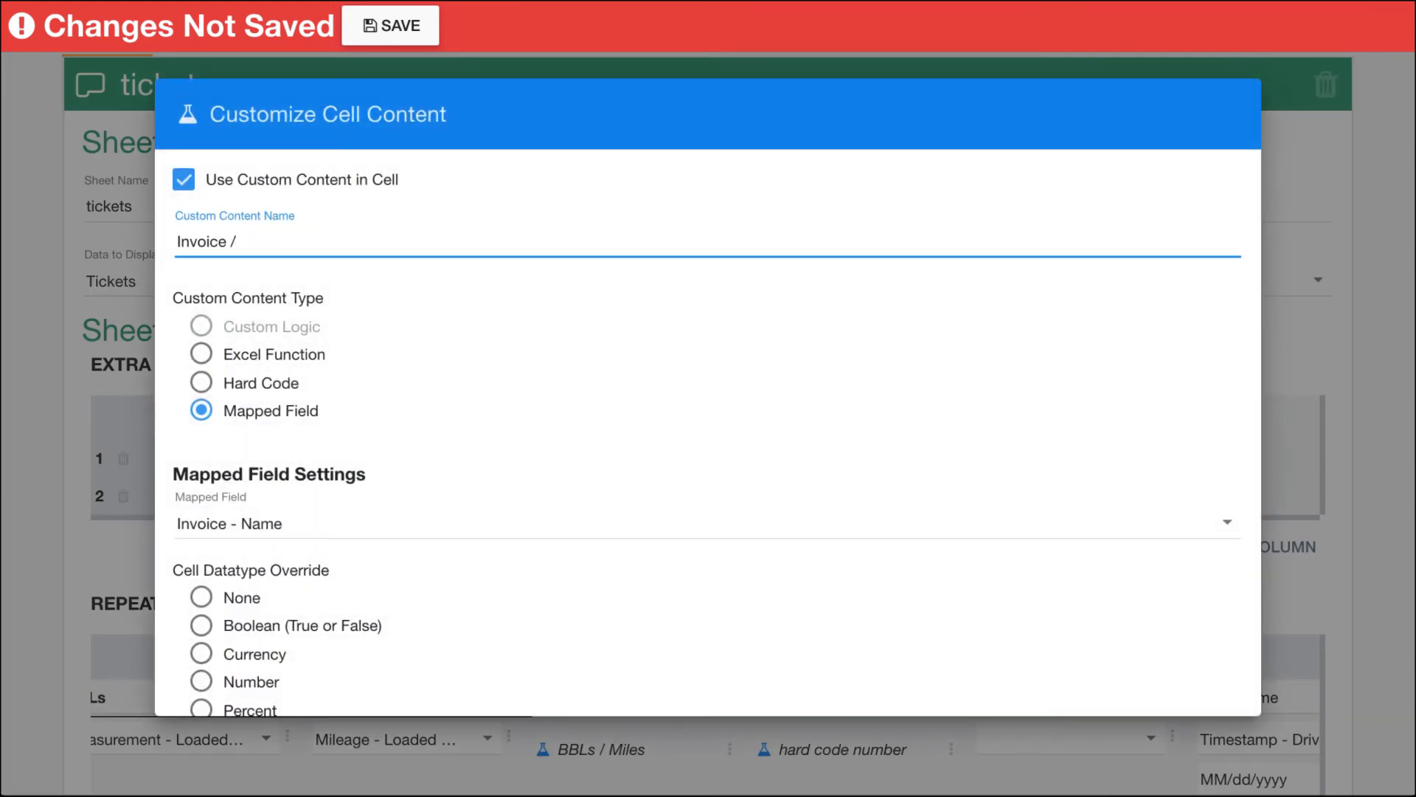
{"action": "type", "text": "Name"}
{"action": "scroll", "coordinate": [641, 421], "scroll_direction": "down", "scroll_amount": 3}
{"action": "left_click", "coordinate": [1186, 685]}
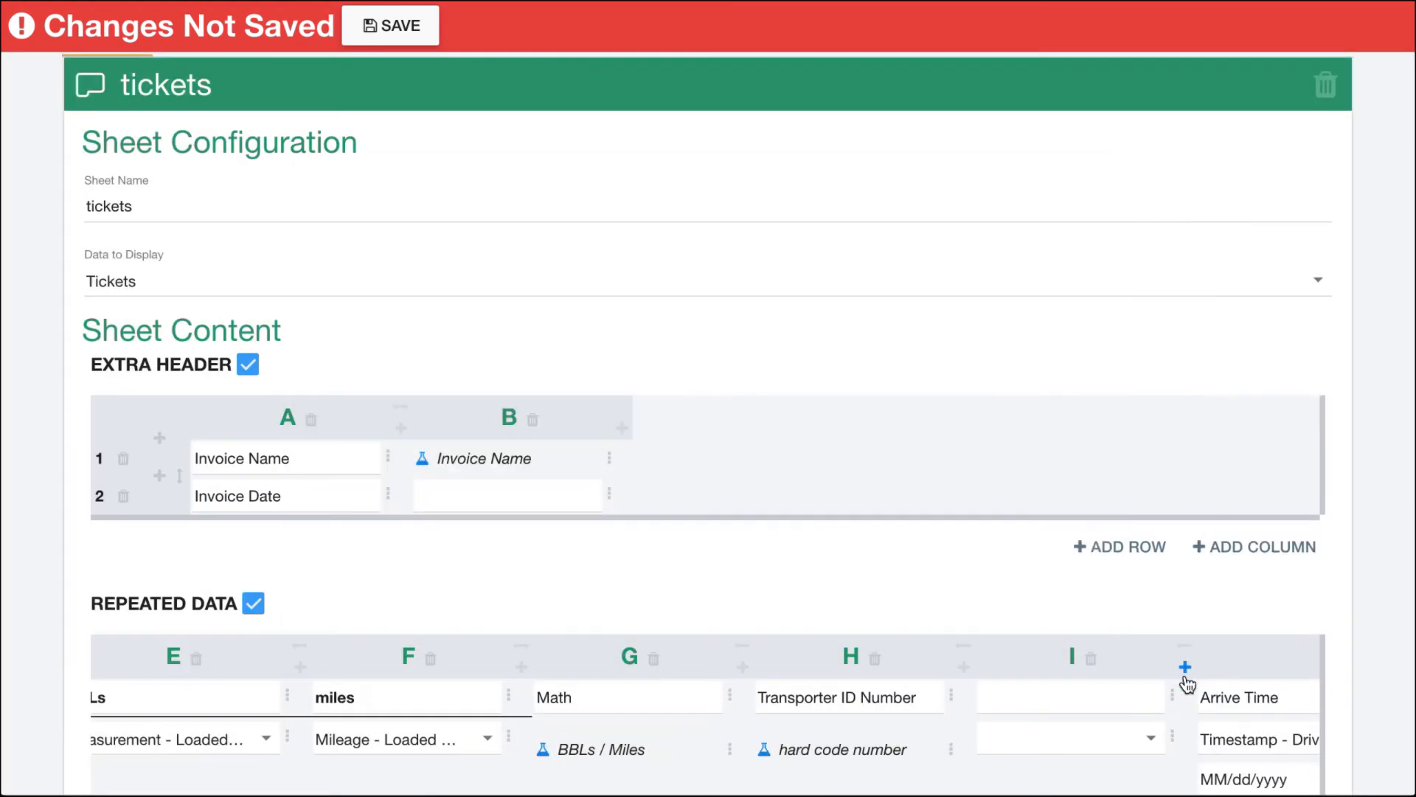
Step: Give extra header cell B2 custom content of type Mapped Field using Invoice - Created Date, and apply it
{"action": "left_click", "coordinate": [609, 494]}
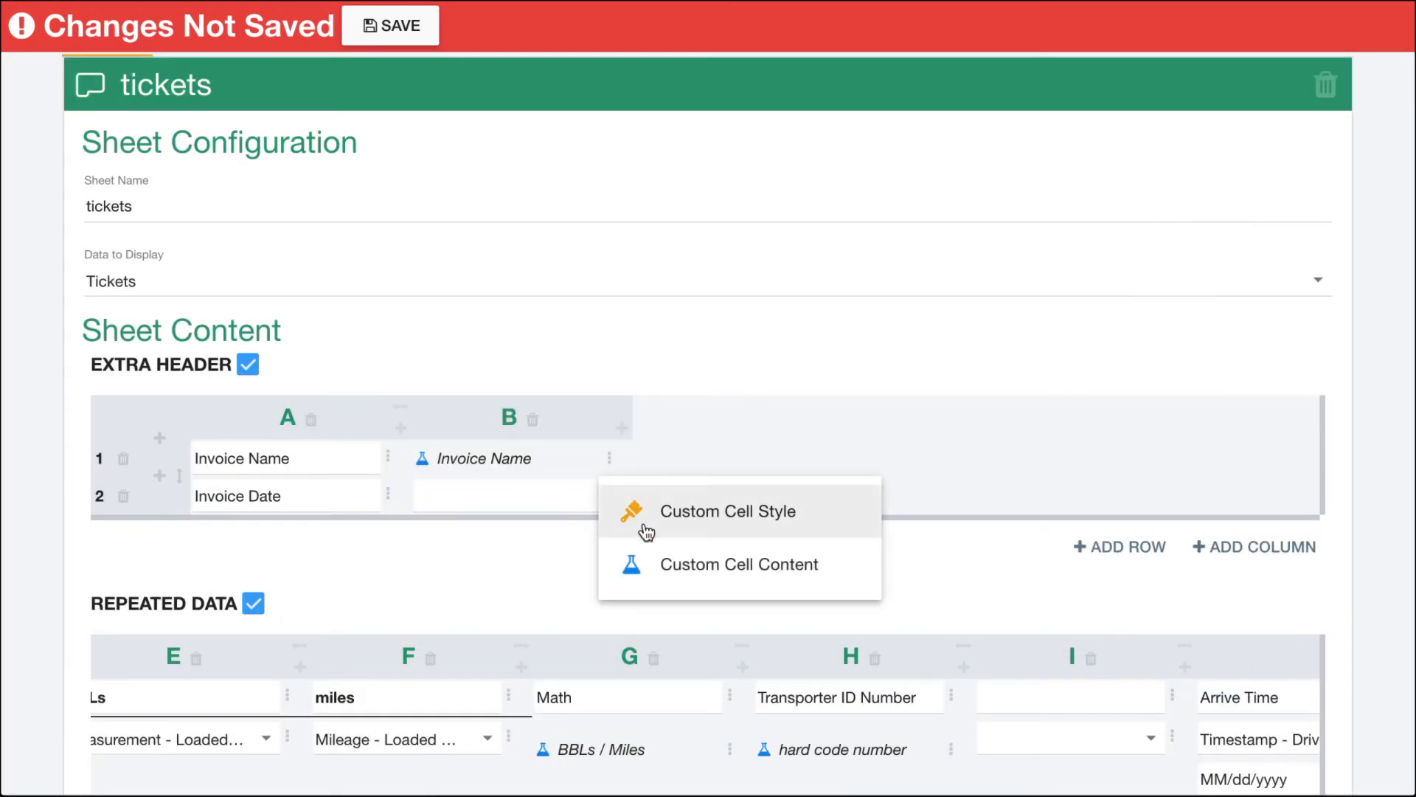
{"action": "left_click", "coordinate": [653, 562]}
{"action": "left_click", "coordinate": [185, 179]}
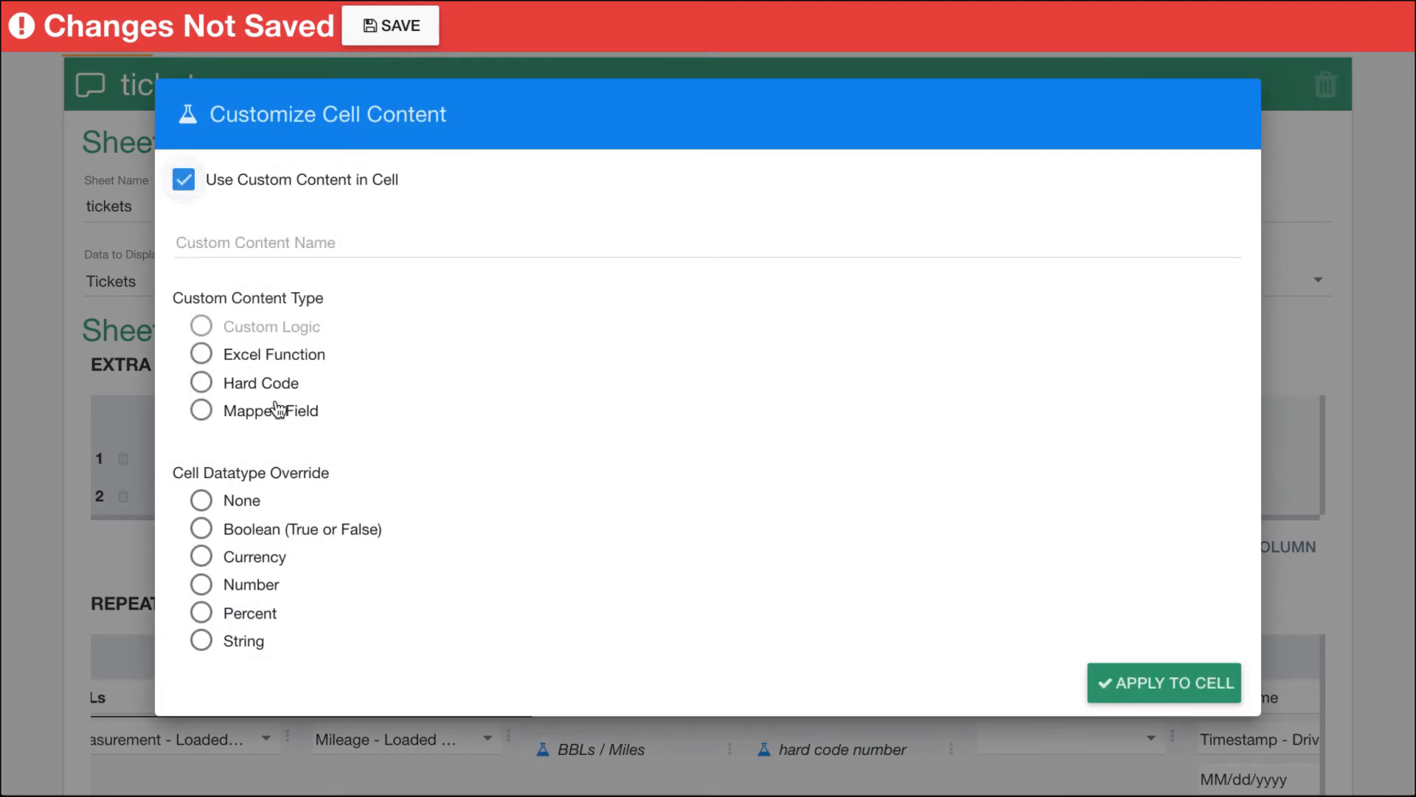
{"action": "left_click", "coordinate": [214, 411]}
{"action": "left_click", "coordinate": [228, 534]}
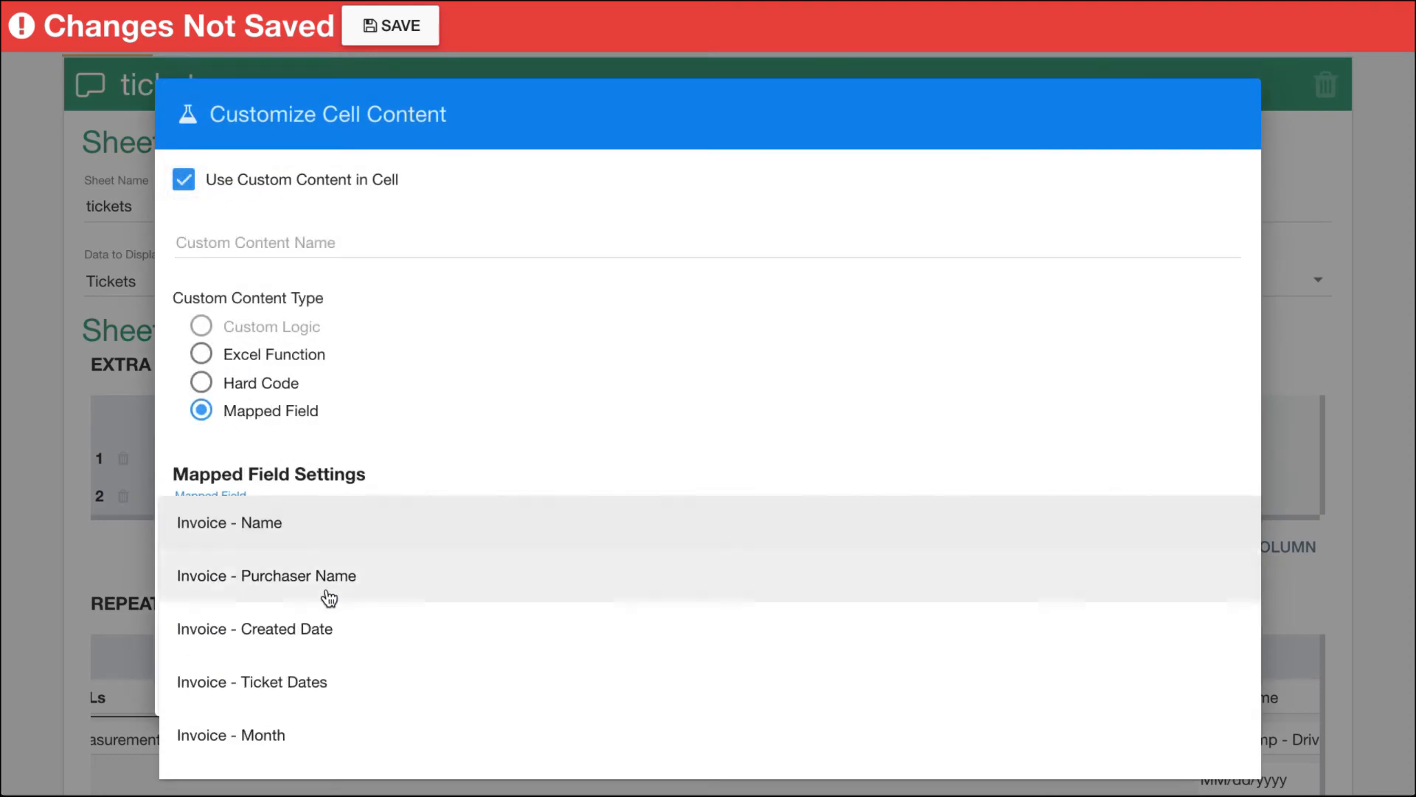
{"action": "scroll", "coordinate": [310, 597], "scroll_direction": "down", "scroll_amount": 1}
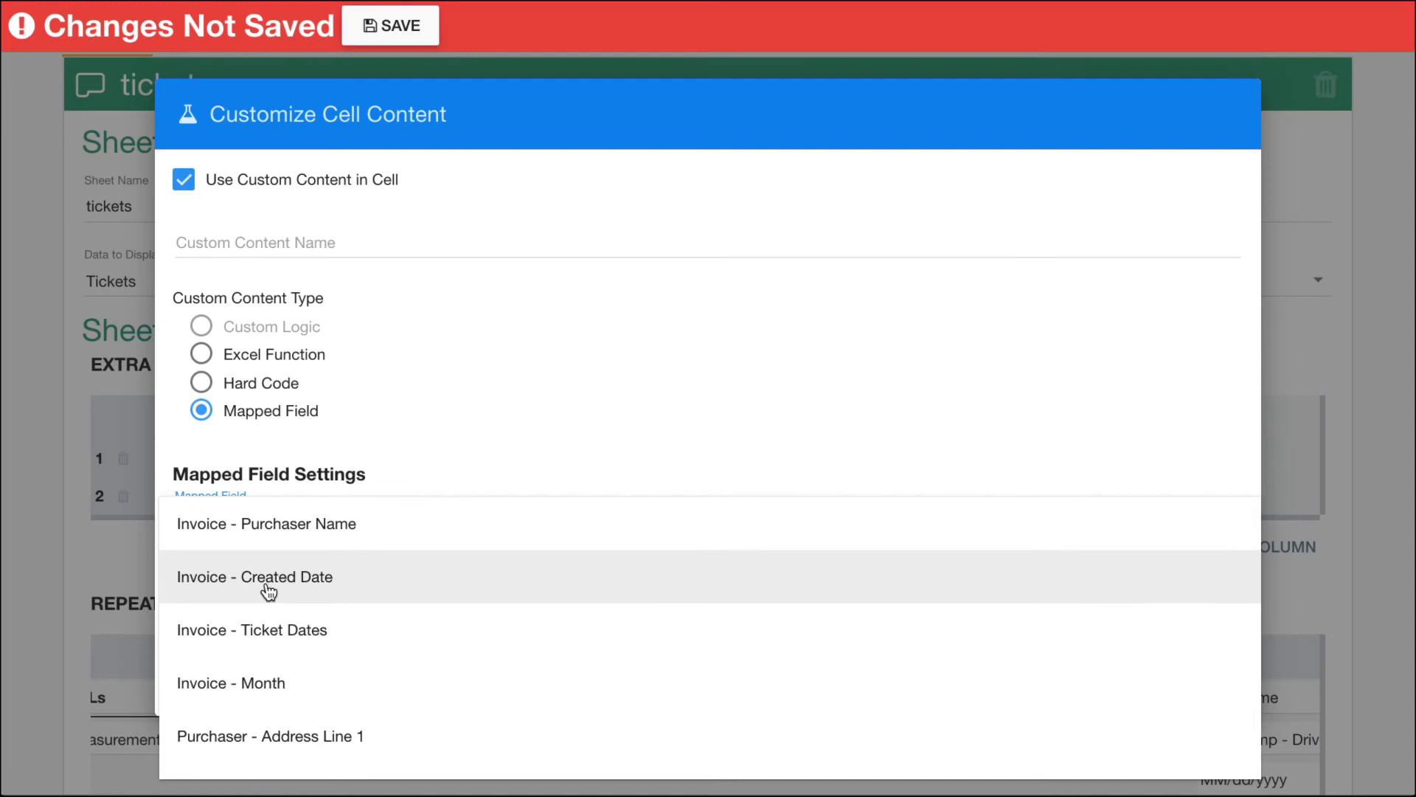
{"action": "left_click", "coordinate": [268, 590]}
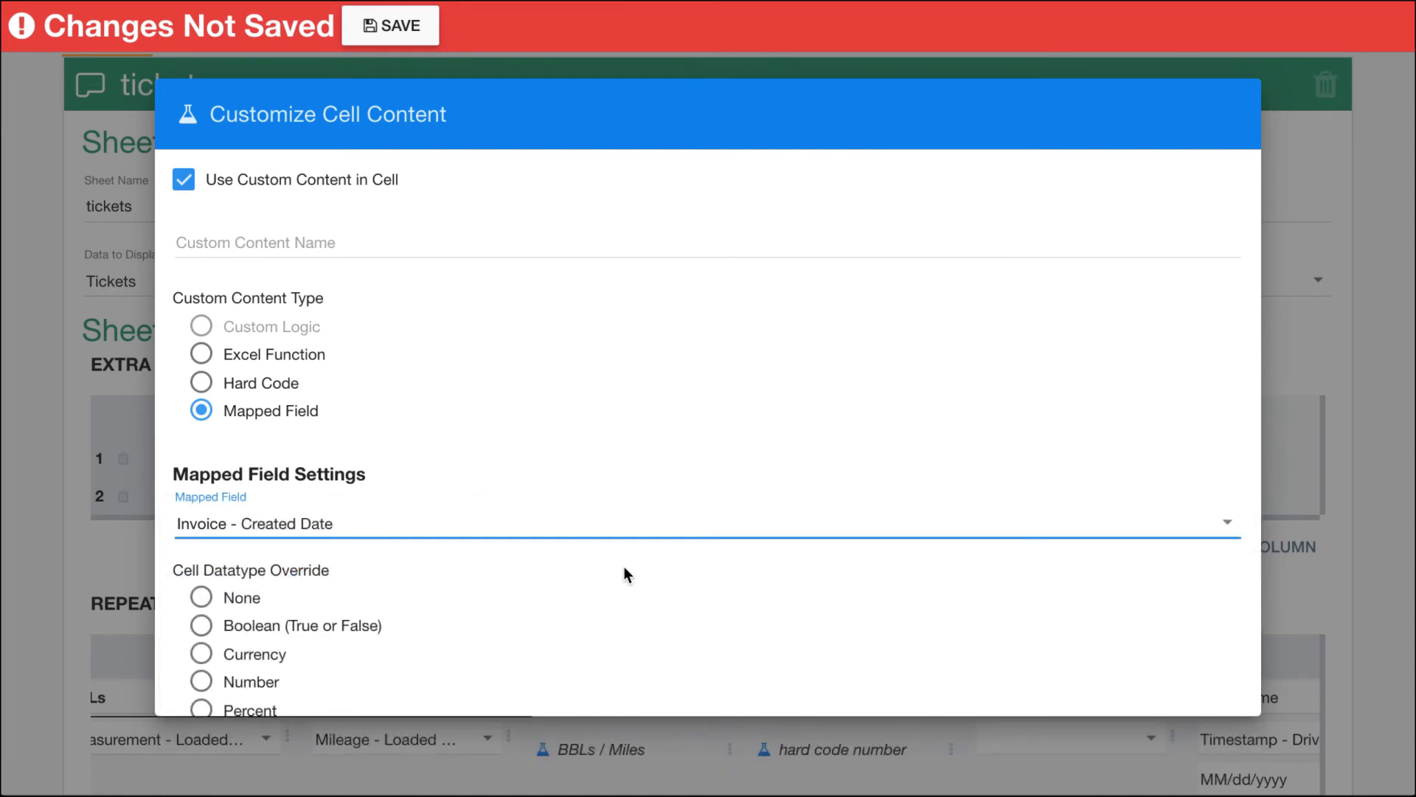
{"action": "scroll", "coordinate": [625, 575], "scroll_direction": "down", "scroll_amount": 1}
{"action": "left_click", "coordinate": [1130, 680]}
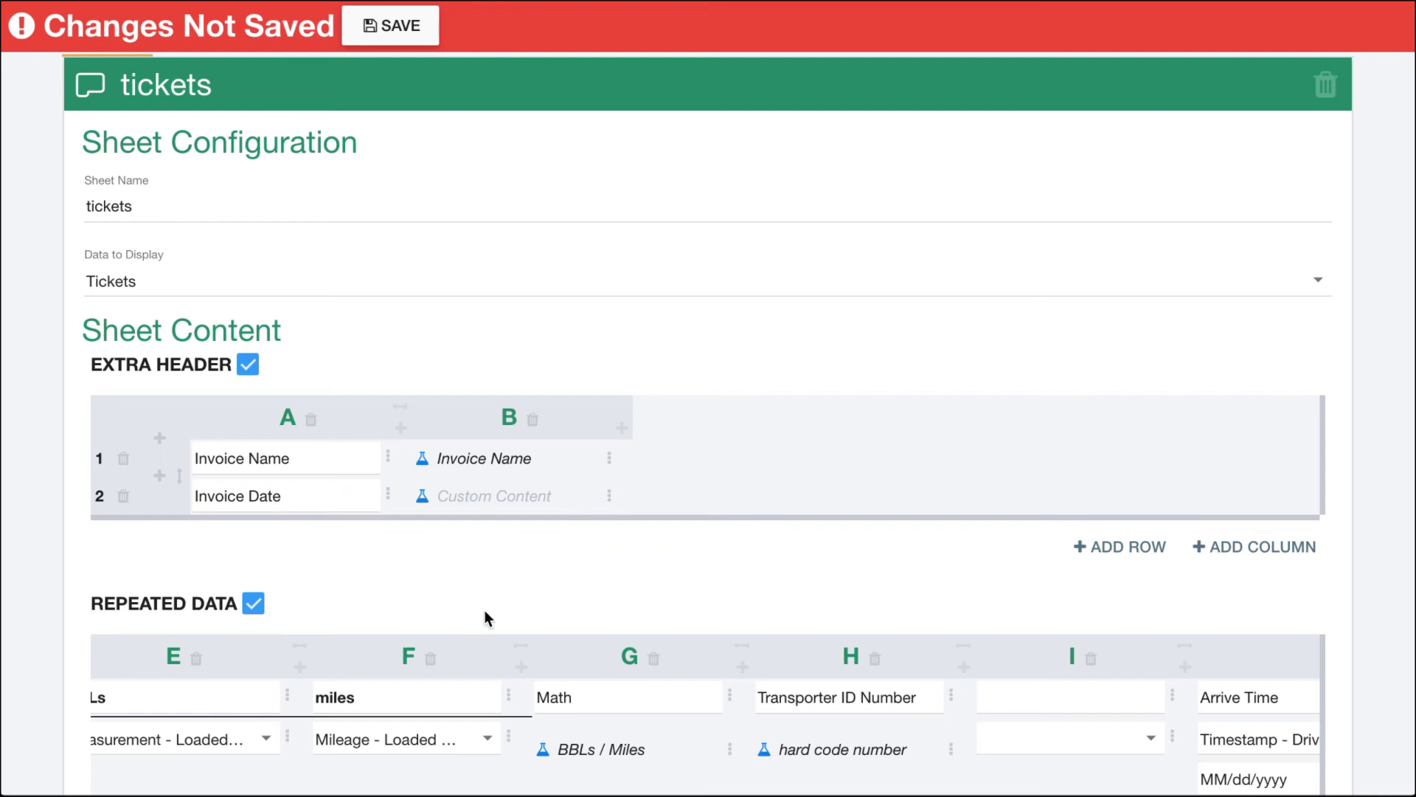
Step: Insert a blank column between columns A and B of the extra header, and delete that column again
{"action": "scroll", "coordinate": [531, 575], "scroll_direction": "down", "scroll_amount": 2}
{"action": "scroll", "coordinate": [531, 575], "scroll_direction": "up", "scroll_amount": 1}
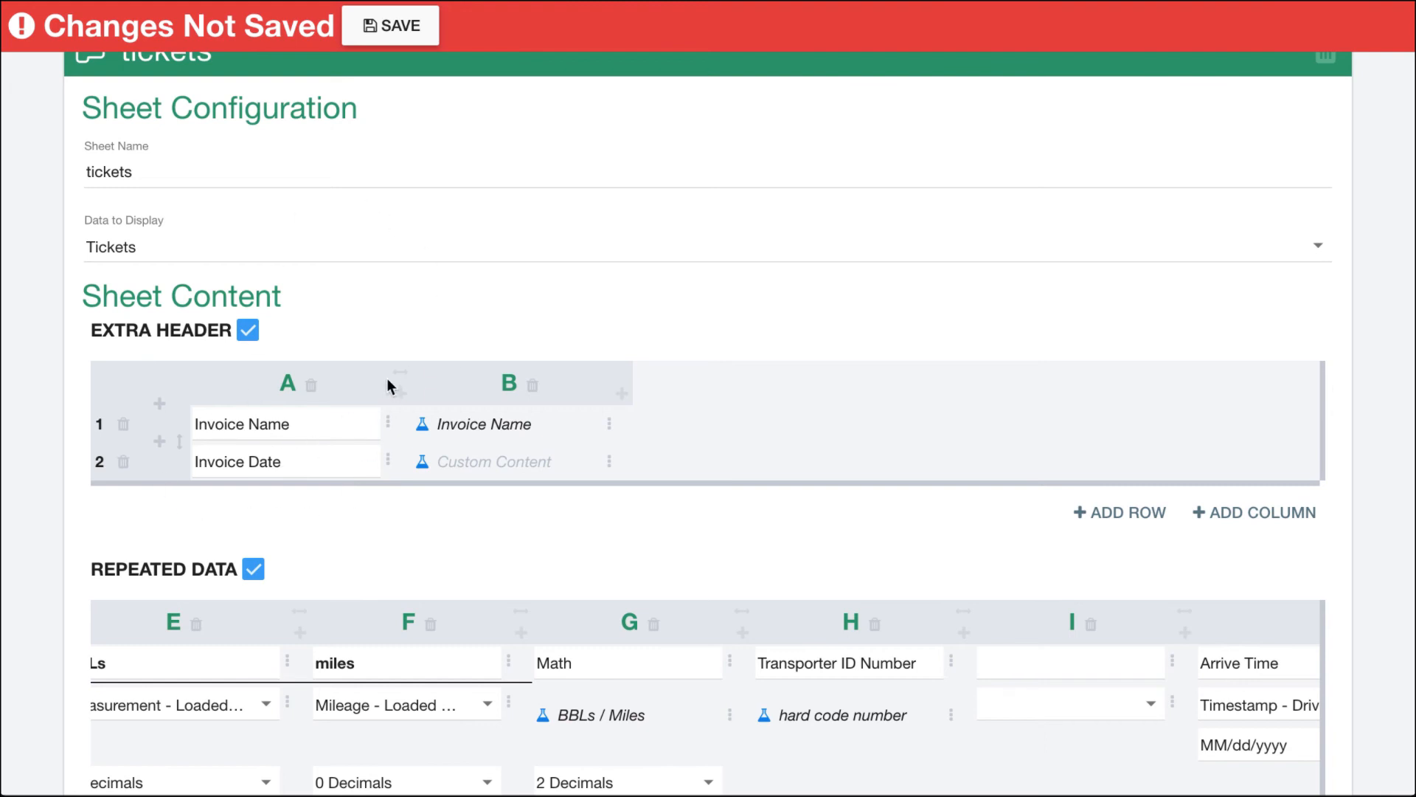
{"action": "left_click", "coordinate": [400, 394]}
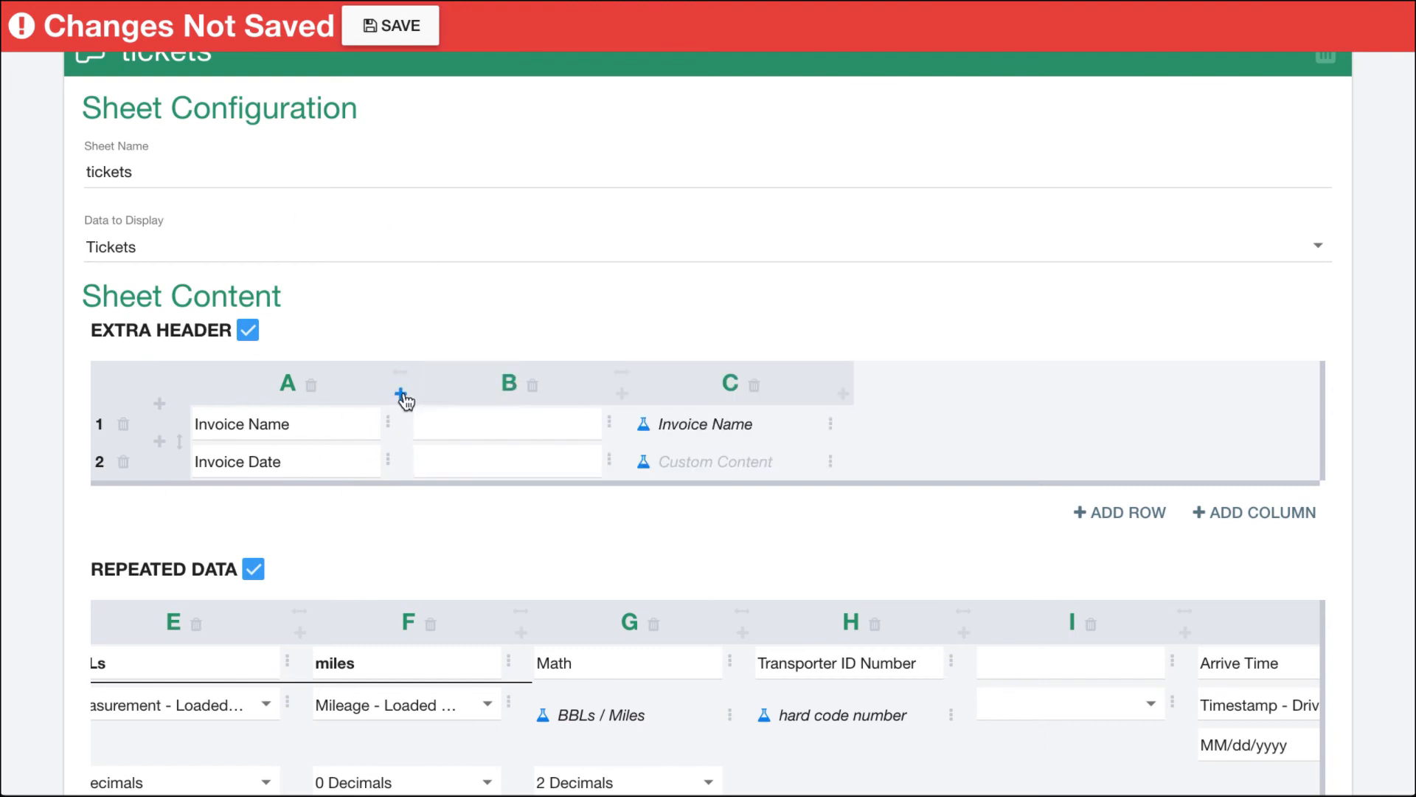
{"action": "left_click", "coordinate": [532, 391]}
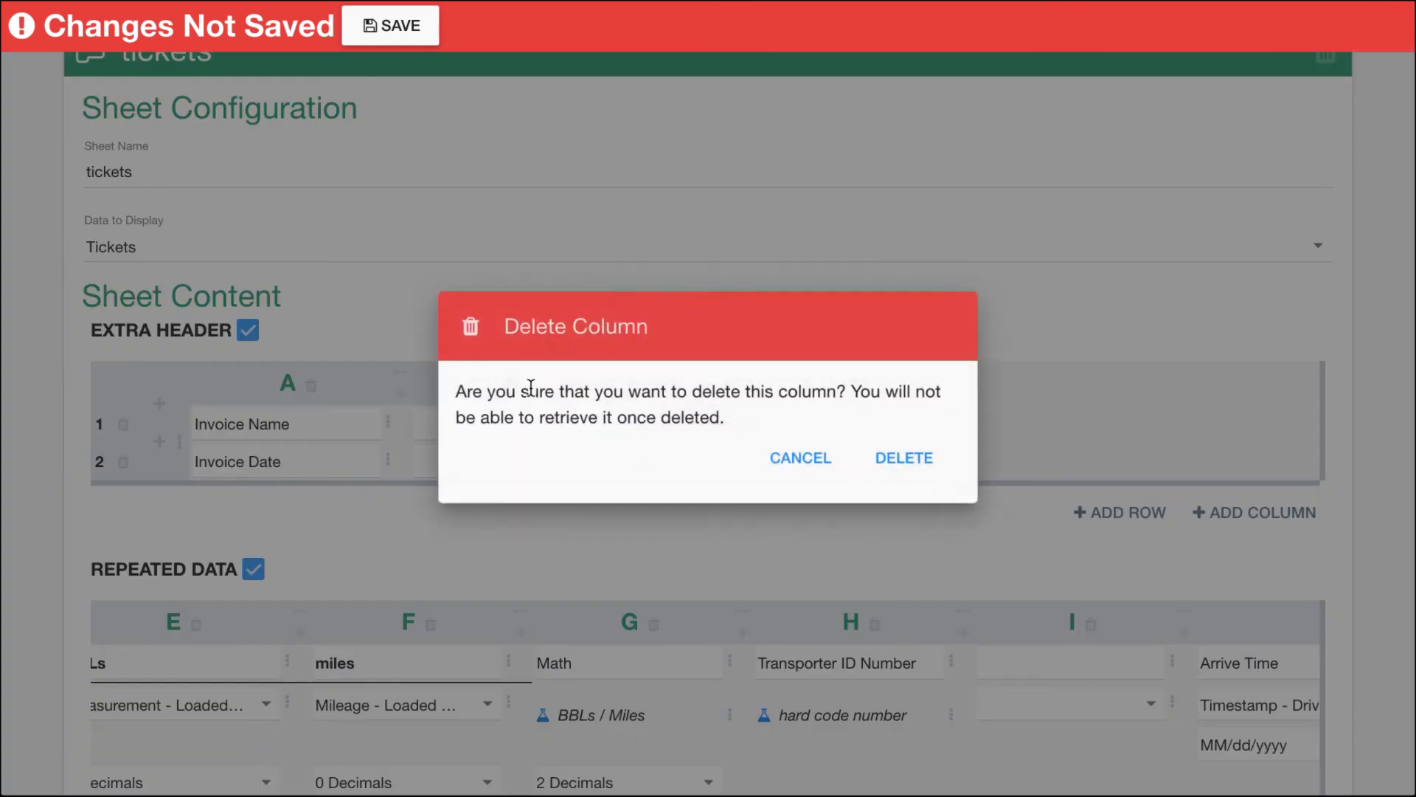
{"action": "left_click", "coordinate": [926, 460]}
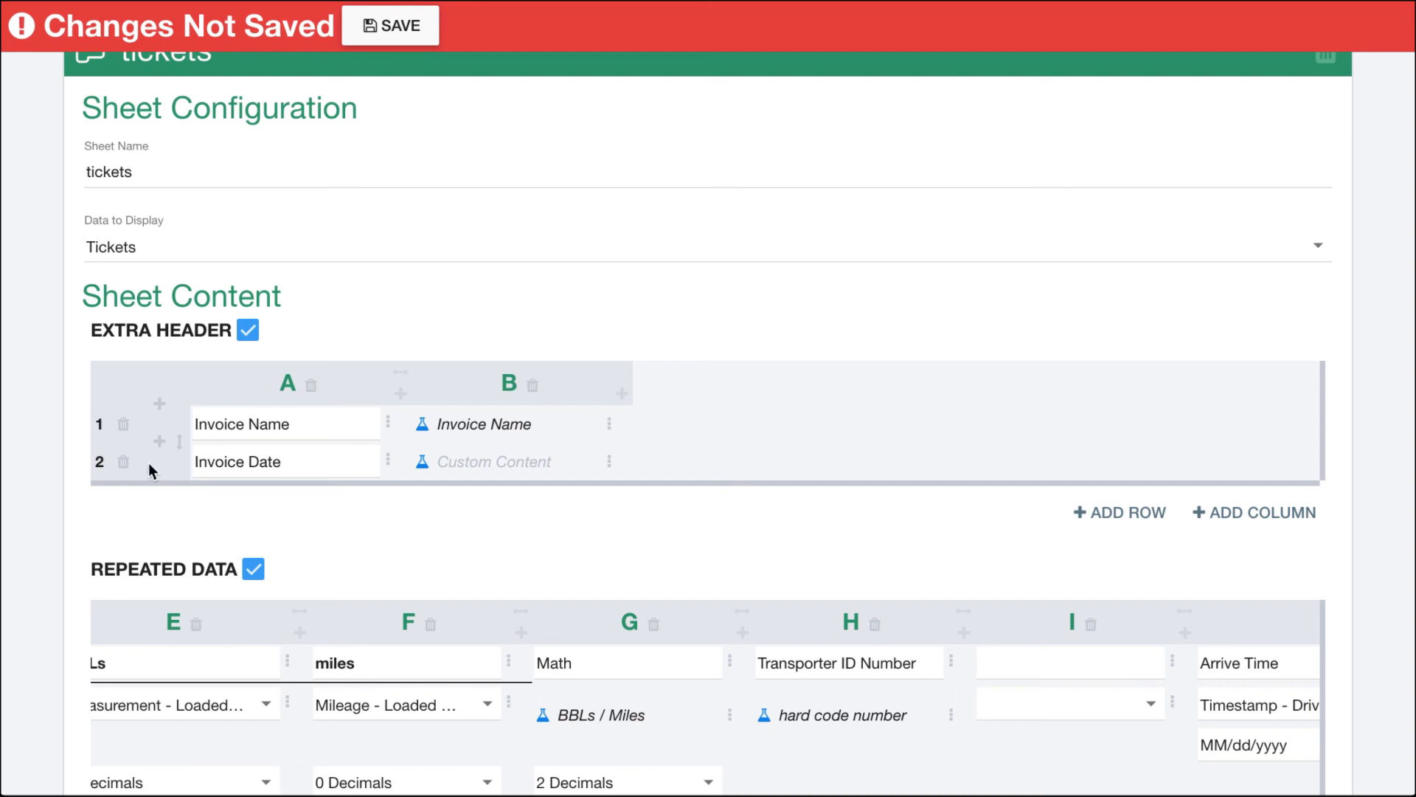
Step: Insert two blank rows below extra header row 1 and trade the Invoice Date row with the blank row above it
{"action": "left_click", "coordinate": [159, 441]}
{"action": "left_click", "coordinate": [160, 479]}
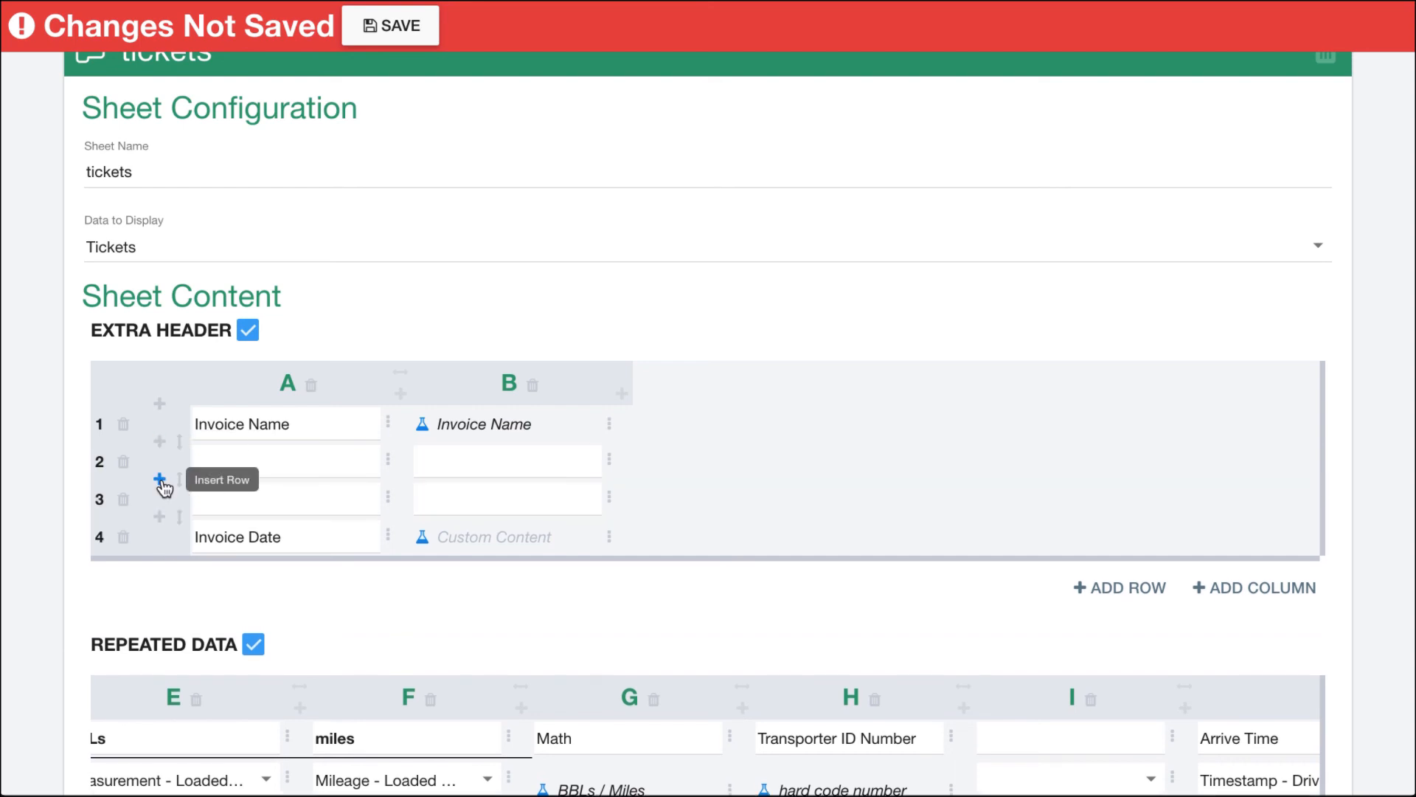
{"action": "left_click", "coordinate": [180, 516]}
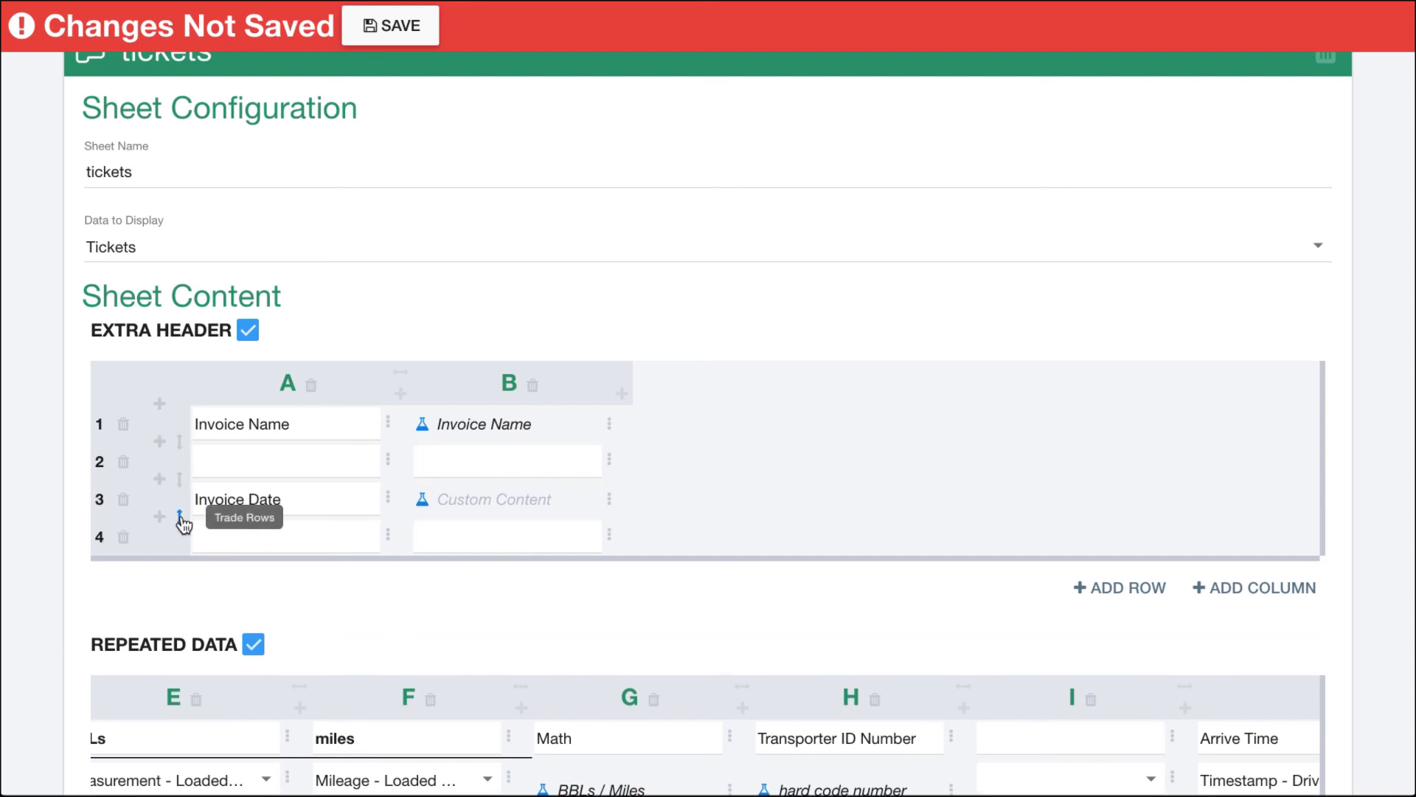
Step: Delete the two blank rows above and below the Invoice Date row in the extra header
{"action": "left_click", "coordinate": [123, 462]}
{"action": "left_click", "coordinate": [894, 458]}
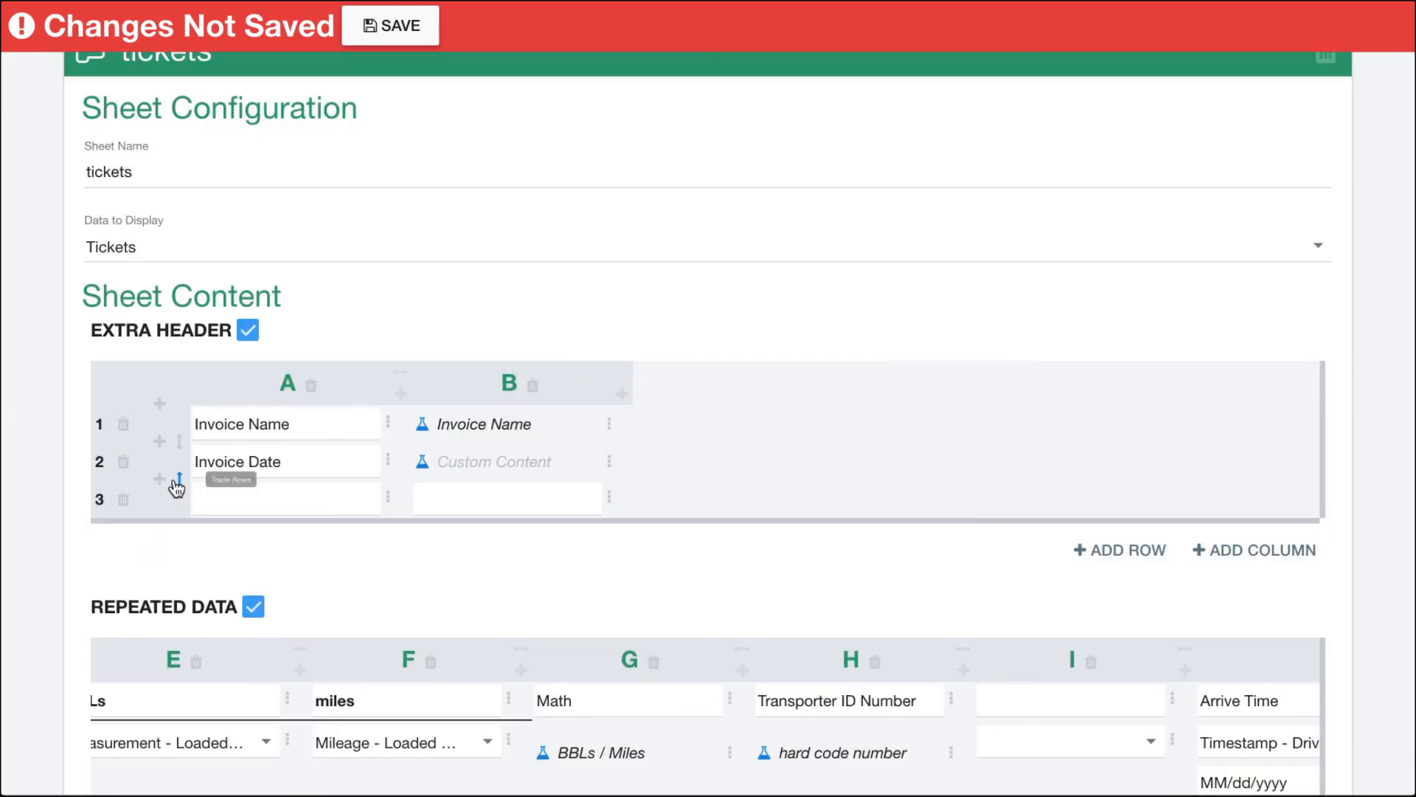
{"action": "left_click", "coordinate": [123, 499]}
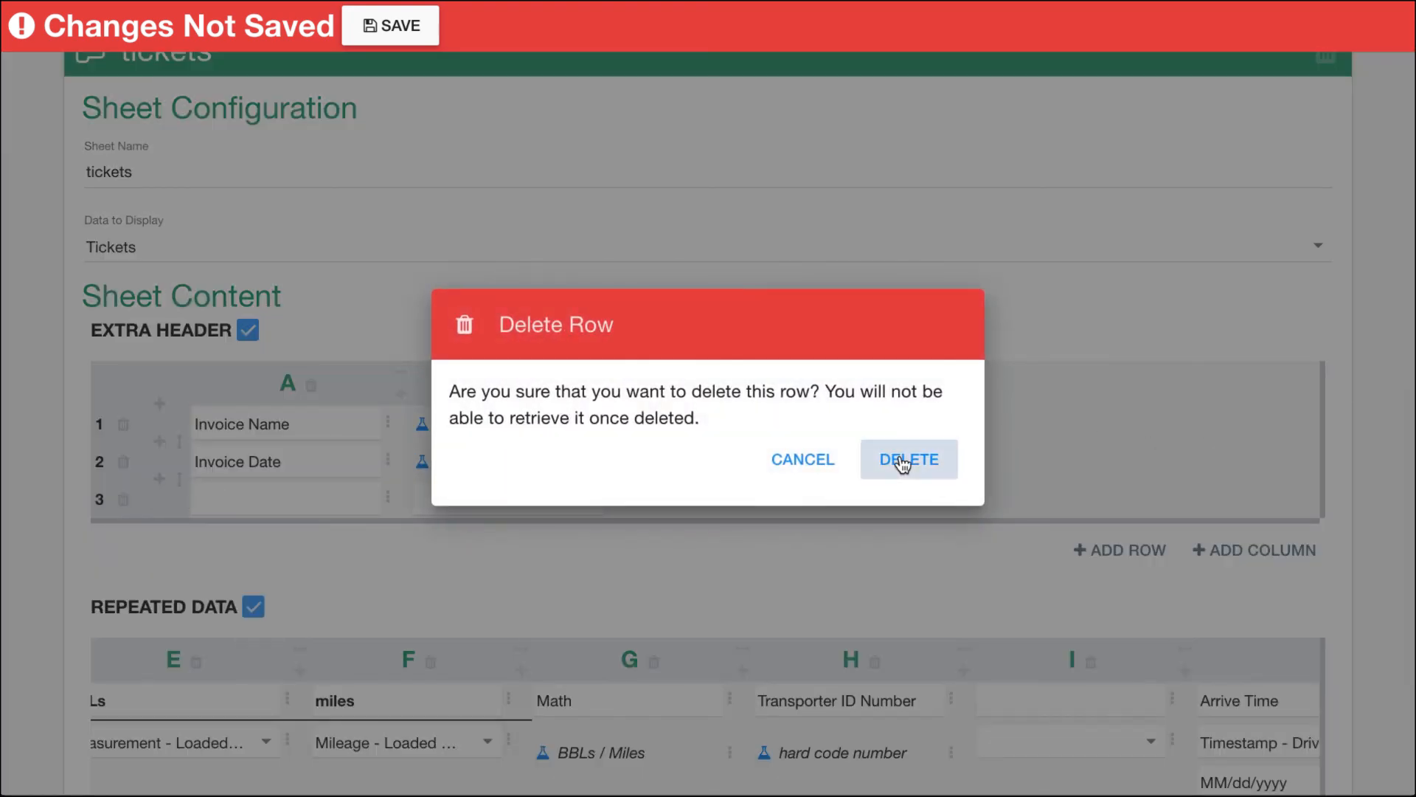
{"action": "left_click", "coordinate": [903, 462]}
Step: Examine the font, alignment and border options in the custom style of extra header cell A1, and leave without applying
{"action": "left_click", "coordinate": [390, 430]}
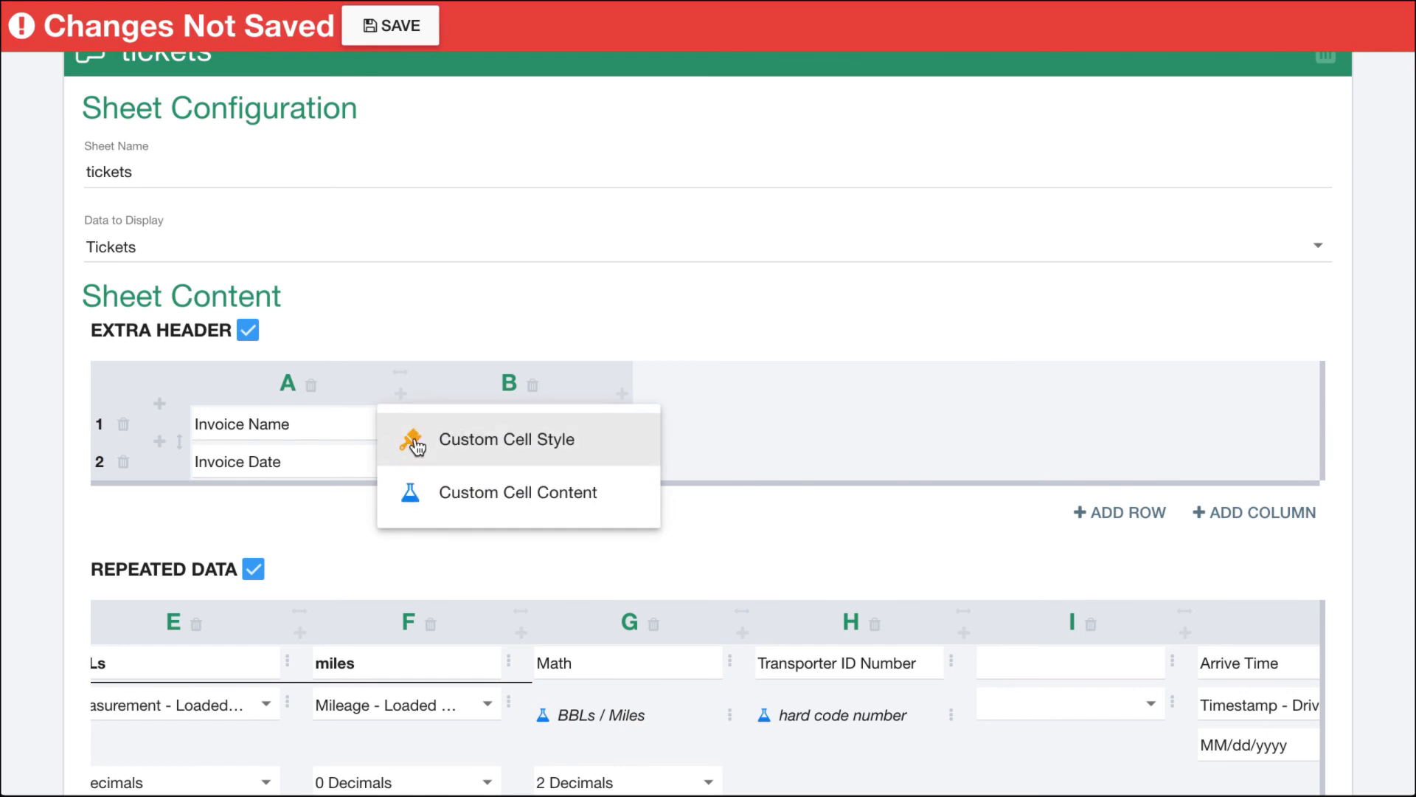
{"action": "left_click", "coordinate": [435, 442]}
{"action": "scroll", "coordinate": [462, 383], "scroll_direction": "down", "scroll_amount": 7}
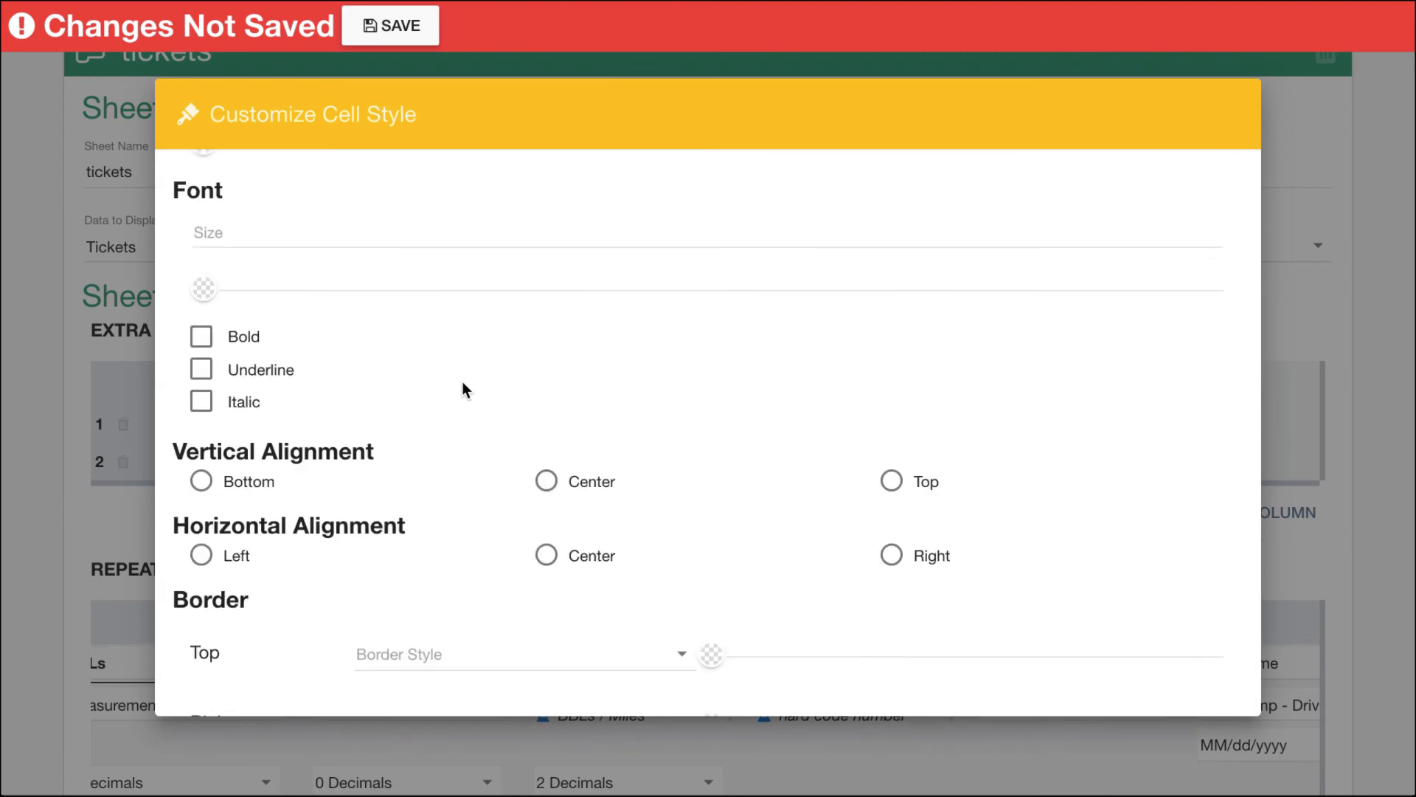
{"action": "left_click", "coordinate": [76, 484]}
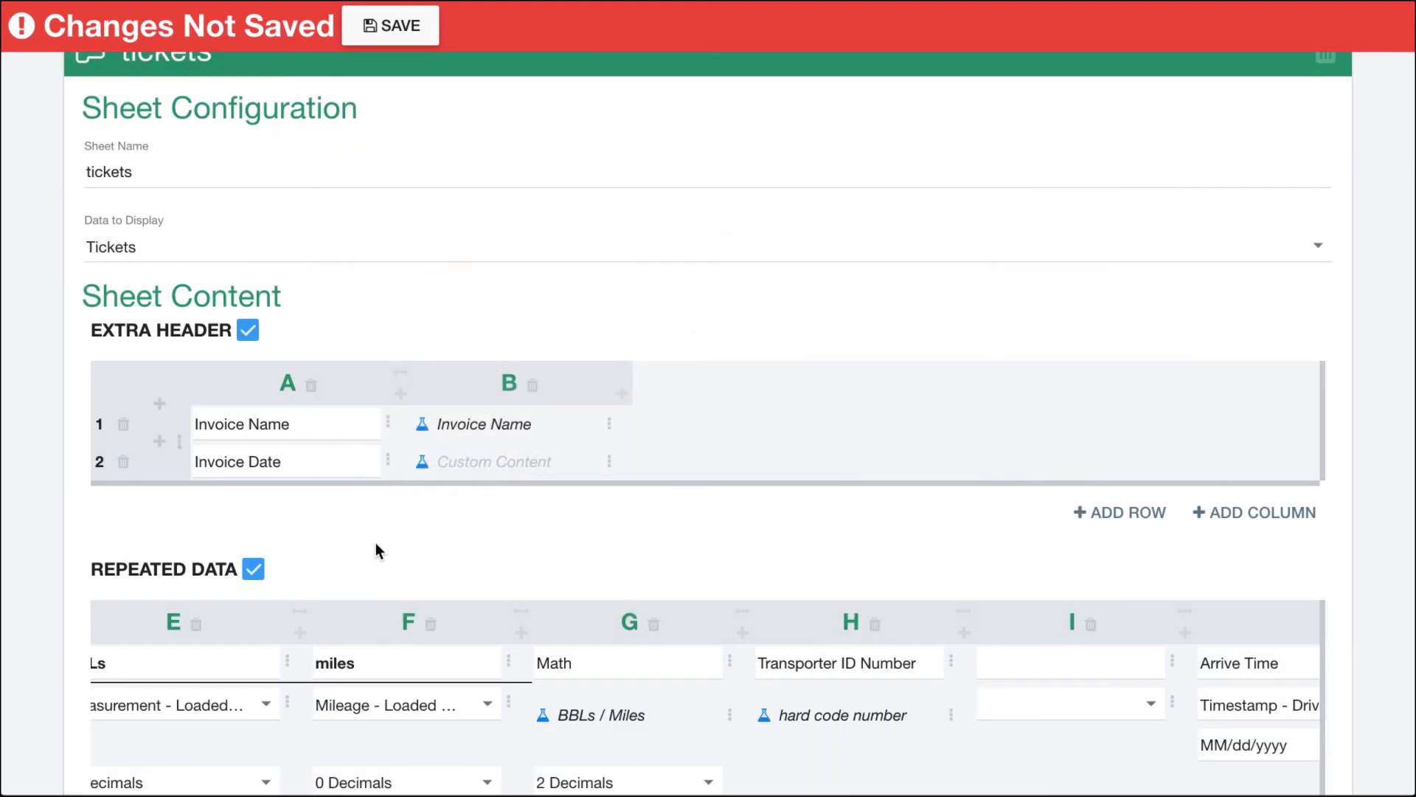
Step: Enable the footer on the tickets sheet, add one row to it, and extend it with columns B, C and D
{"action": "scroll", "coordinate": [375, 546], "scroll_direction": "down", "scroll_amount": 4}
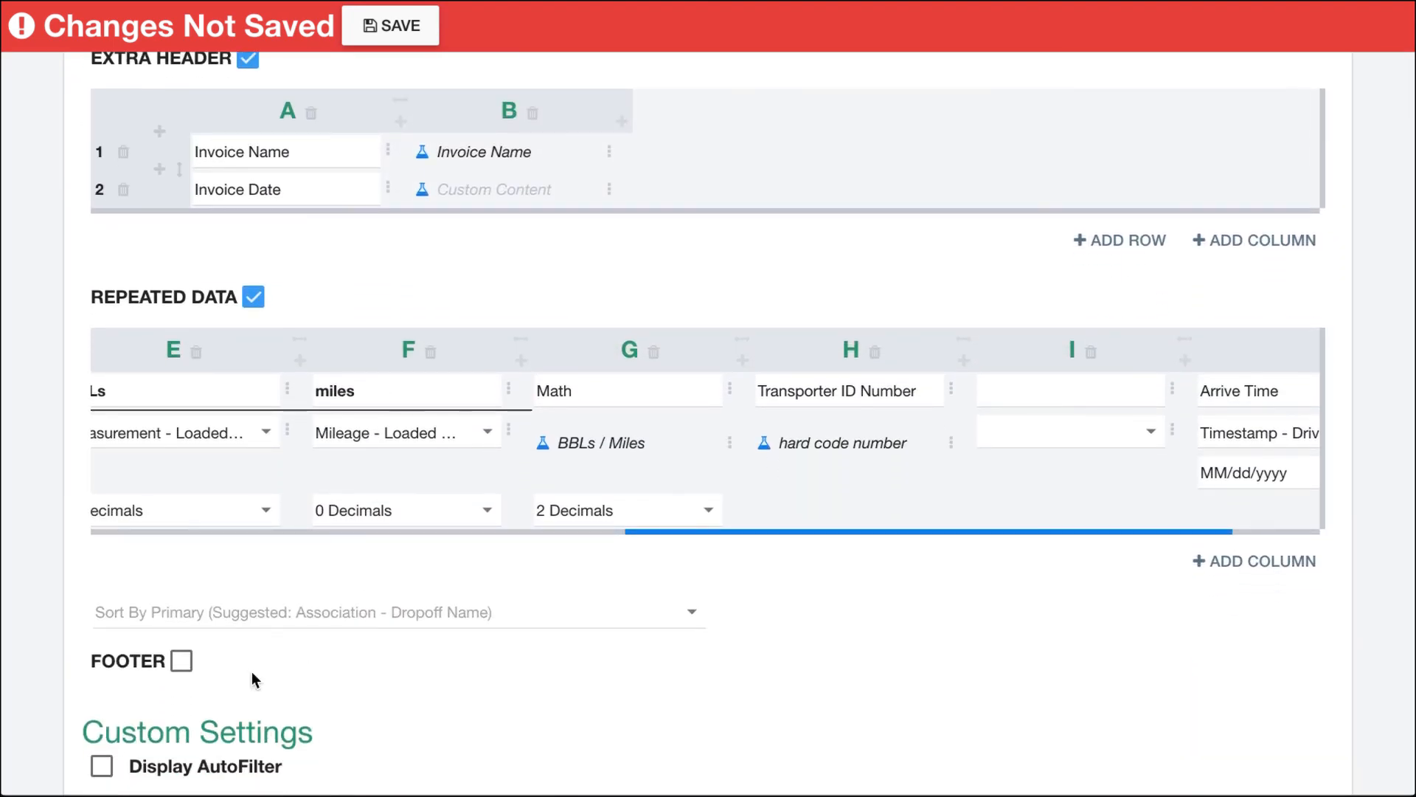
{"action": "left_click", "coordinate": [181, 661]}
{"action": "scroll", "coordinate": [310, 664], "scroll_direction": "down", "scroll_amount": 1}
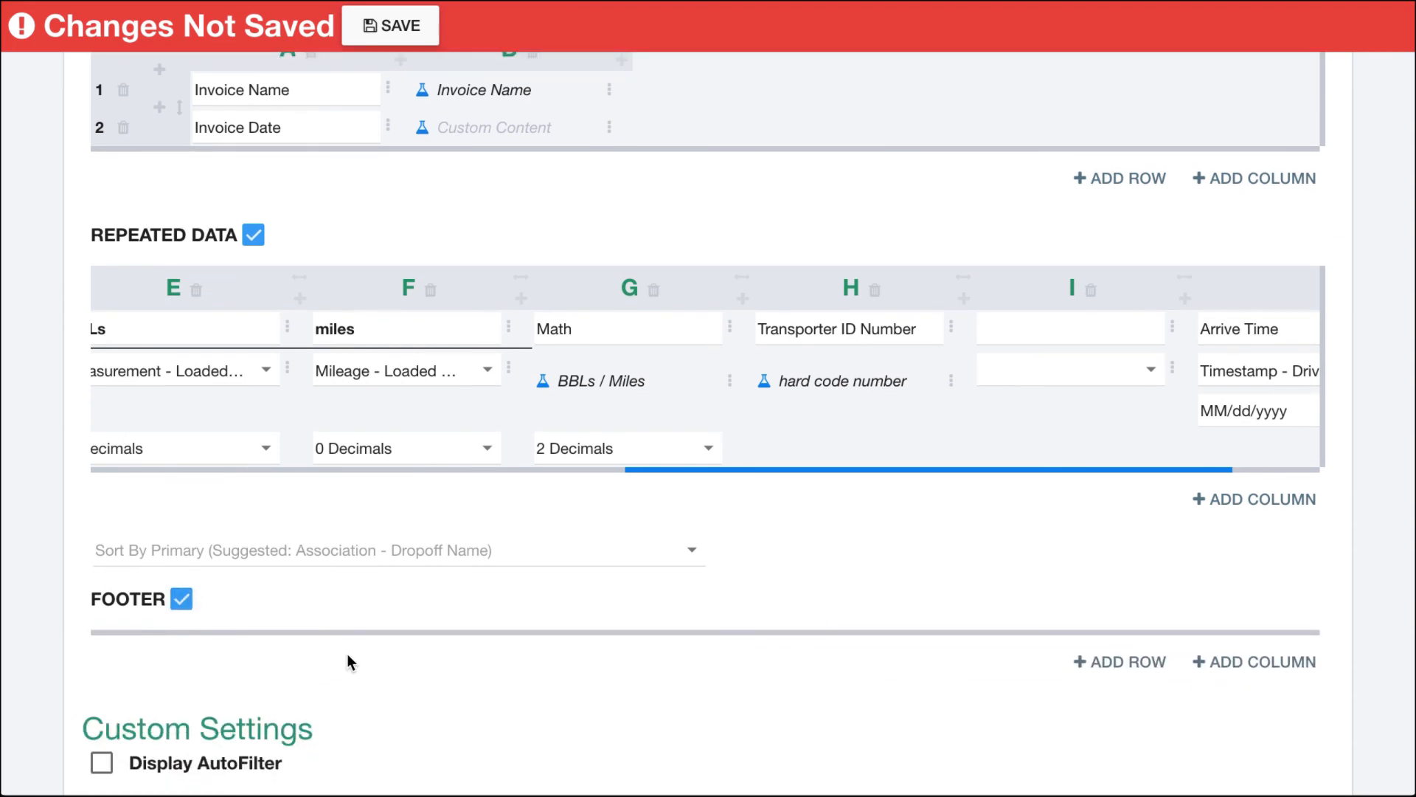
{"action": "left_click", "coordinate": [1120, 661]}
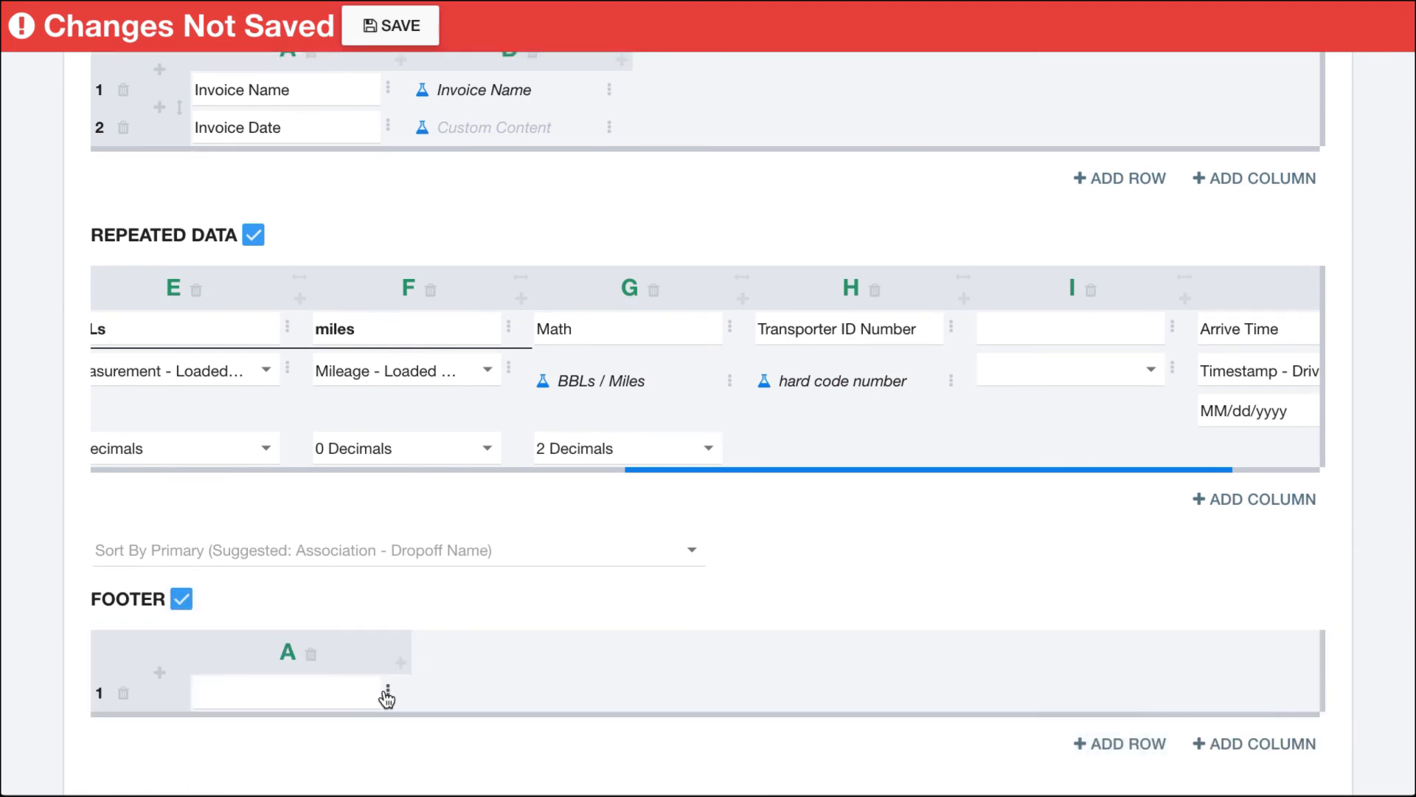
{"action": "left_click", "coordinate": [1214, 745]}
{"action": "left_click", "coordinate": [1214, 745]}
{"action": "left_click", "coordinate": [1213, 745]}
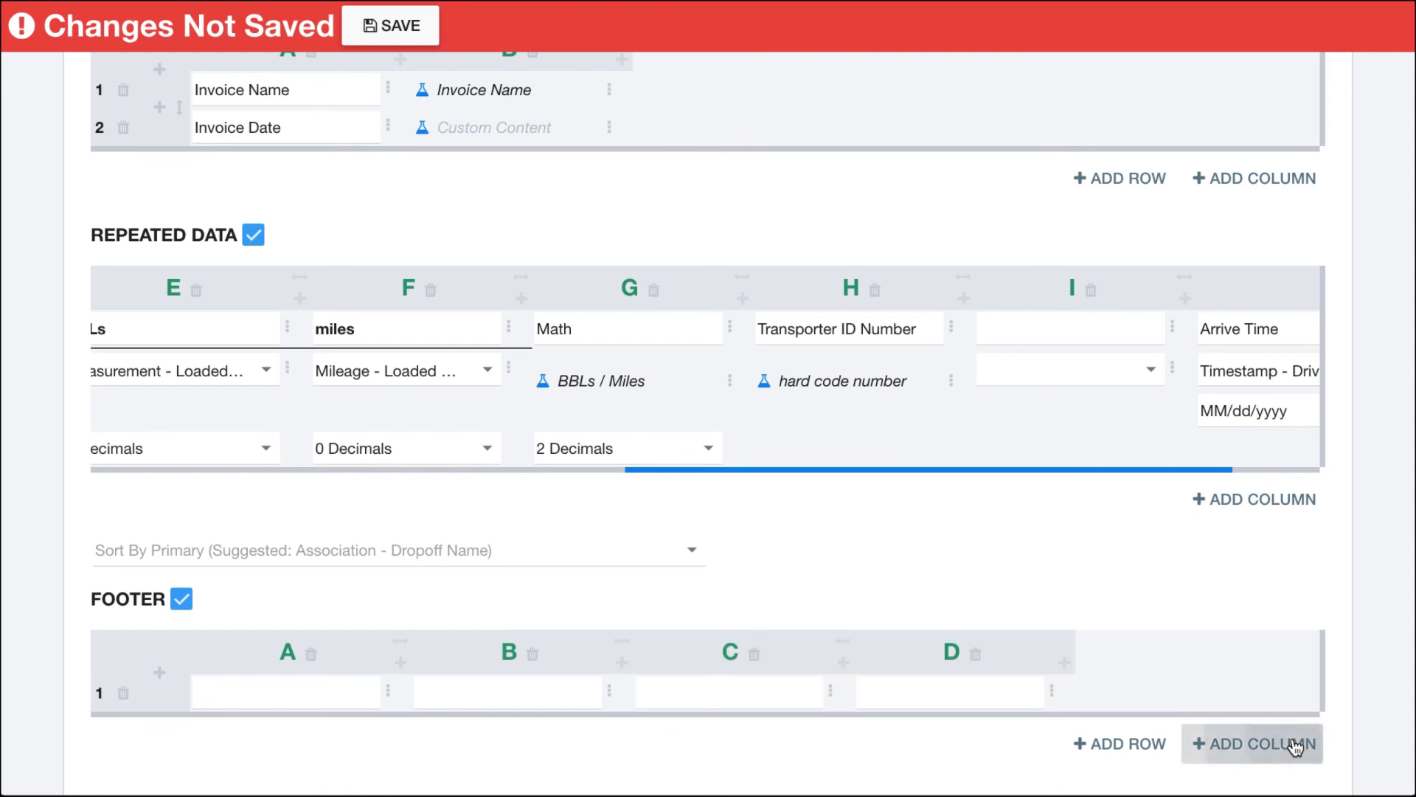
Step: Open the custom content settings of the hard code number cell in column H of the repeated data
{"action": "scroll", "coordinate": [723, 691], "scroll_direction": "up", "scroll_amount": 2}
{"action": "left_click", "coordinate": [950, 508]}
{"action": "left_click", "coordinate": [1014, 575]}
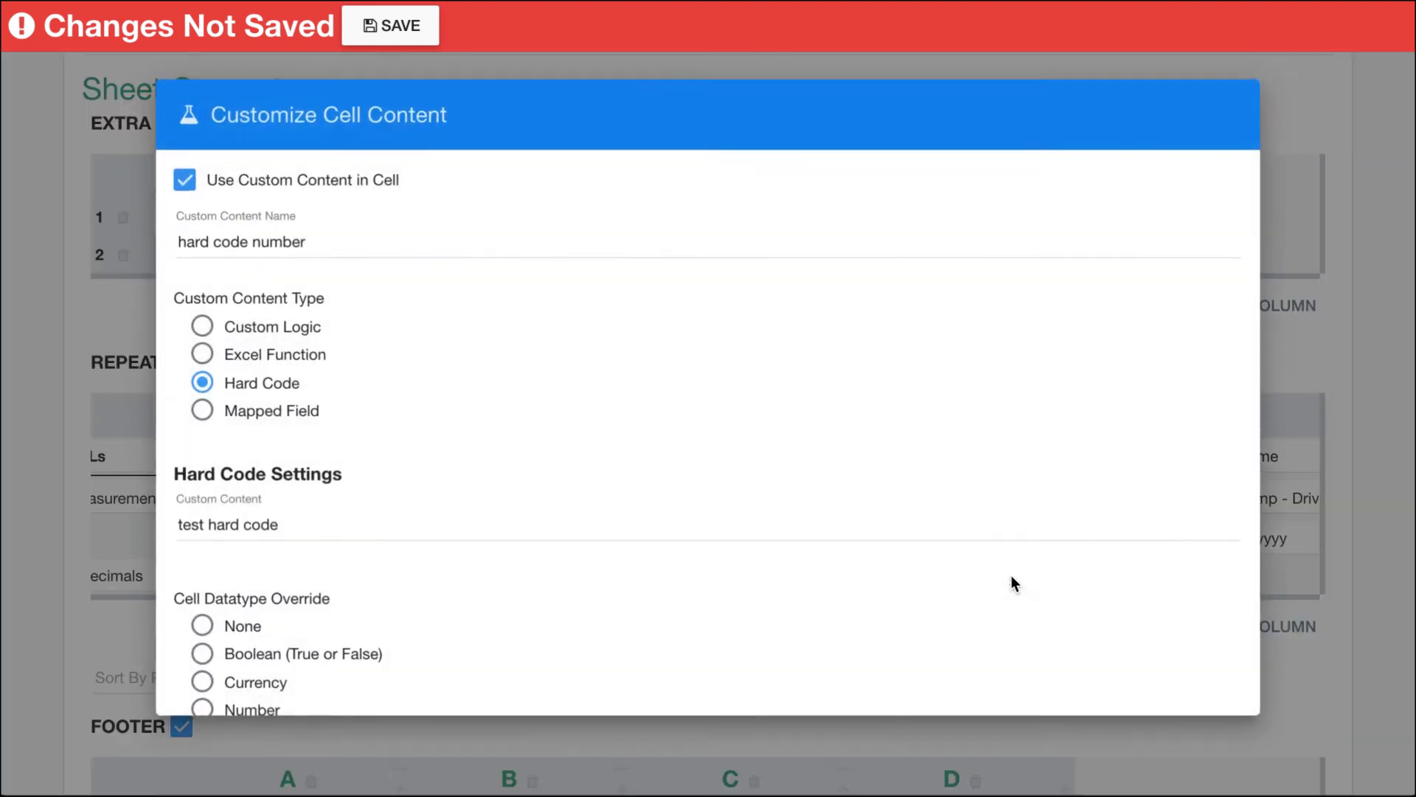